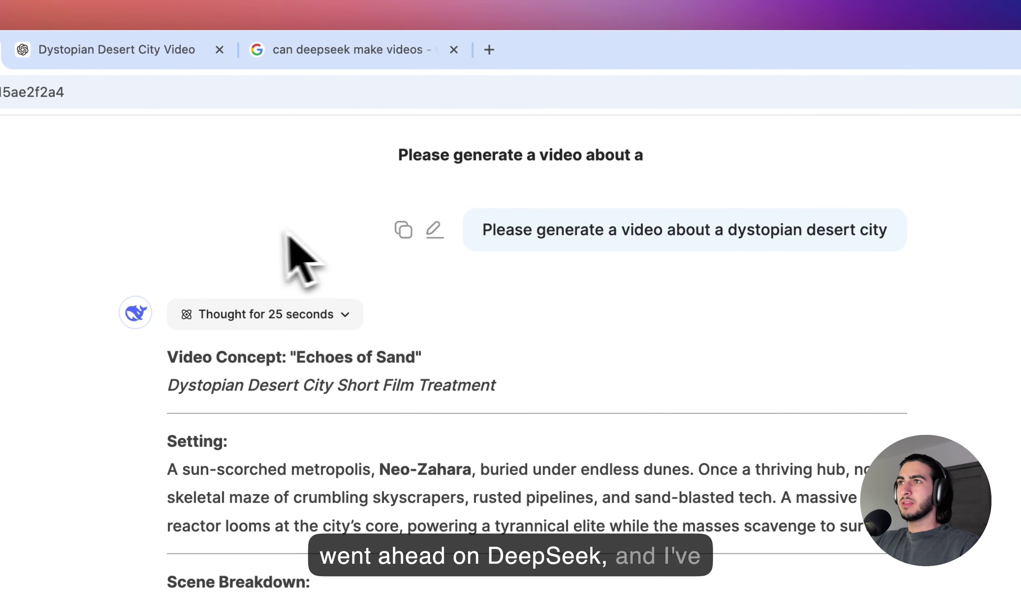
- Read through DeepSeek's 'Echoes of Sand' treatment, then switch to ChatGPT's 'Dystopian Desert City Video' chat
left_click_drag(497, 230, 885, 246)
left_click(885, 246)
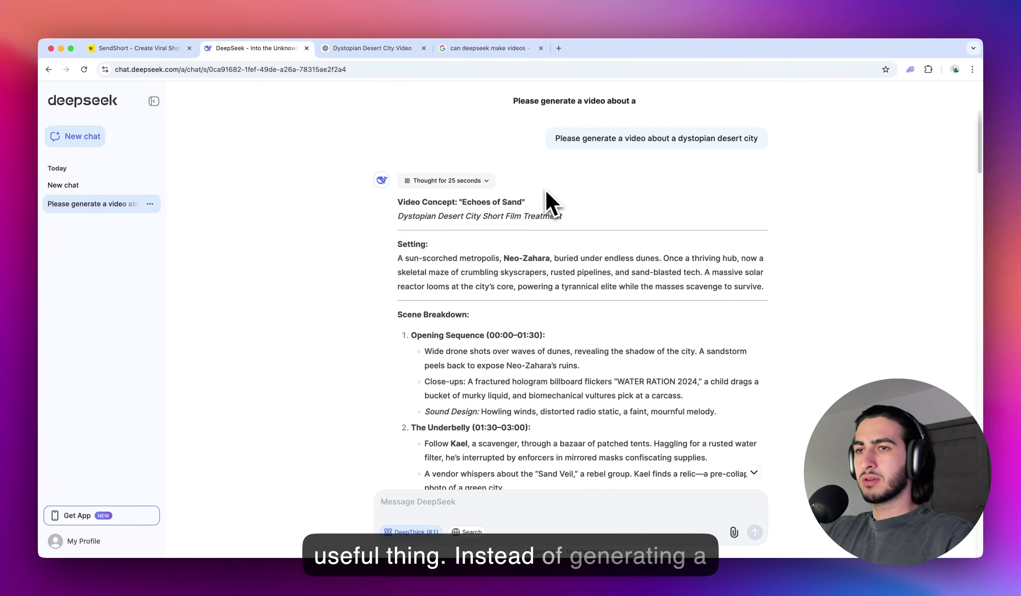
scroll(413, 257, "down", 1)
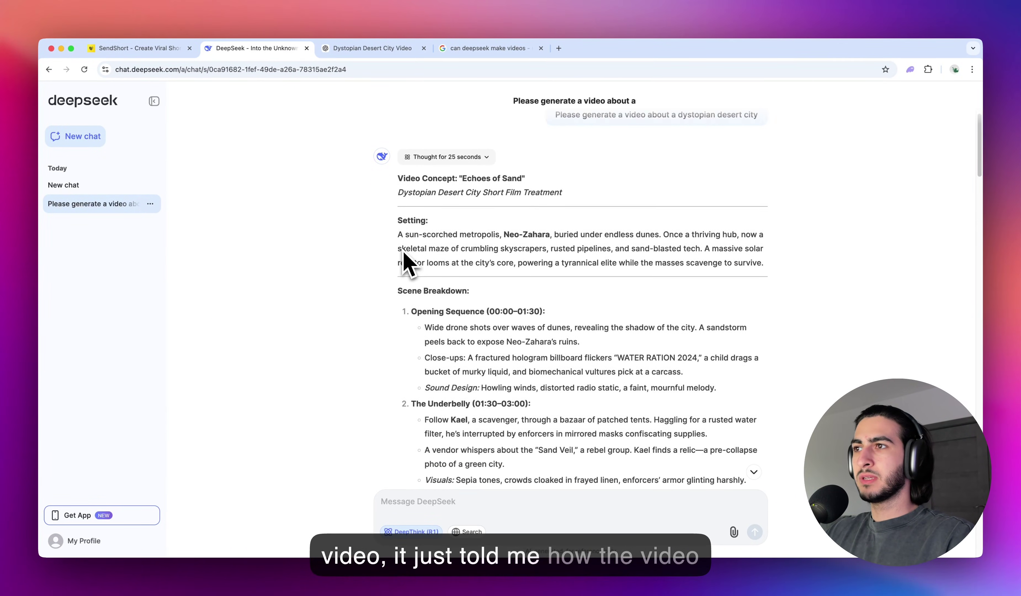
scroll(405, 262, "down", 1)
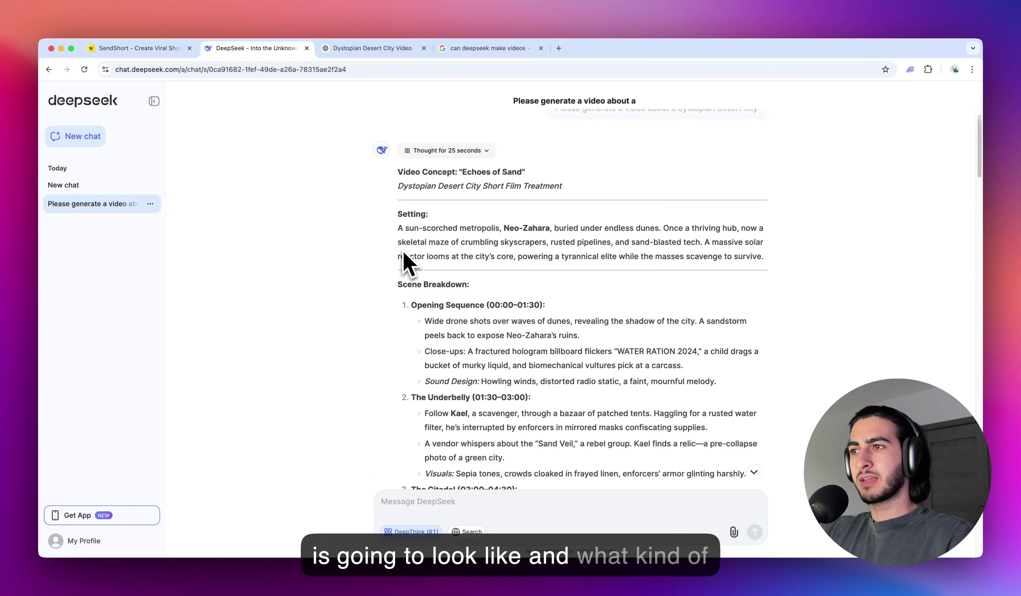
scroll(405, 262, "down", 1)
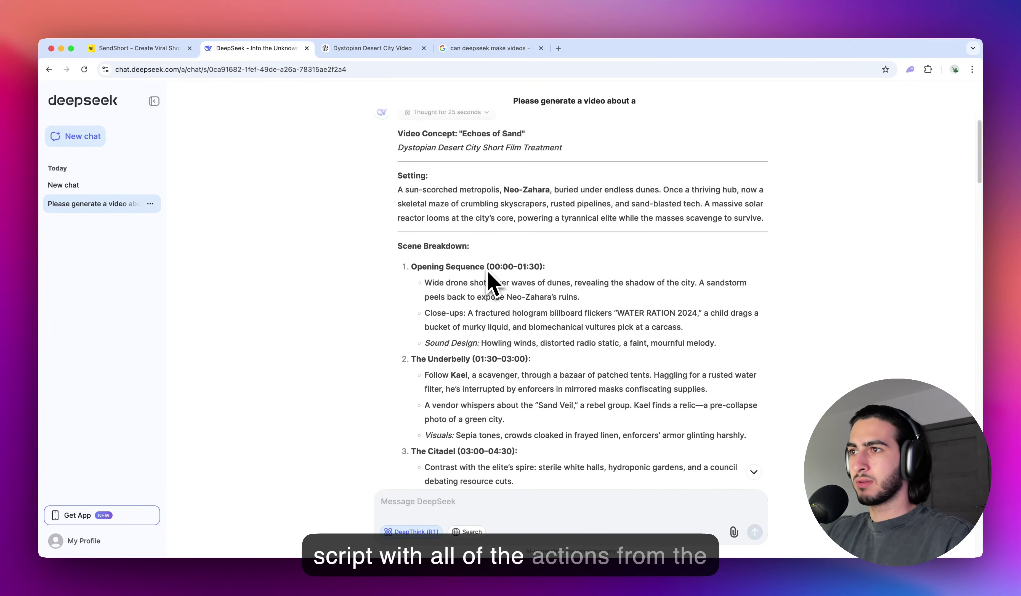
scroll(503, 274, "down", 20)
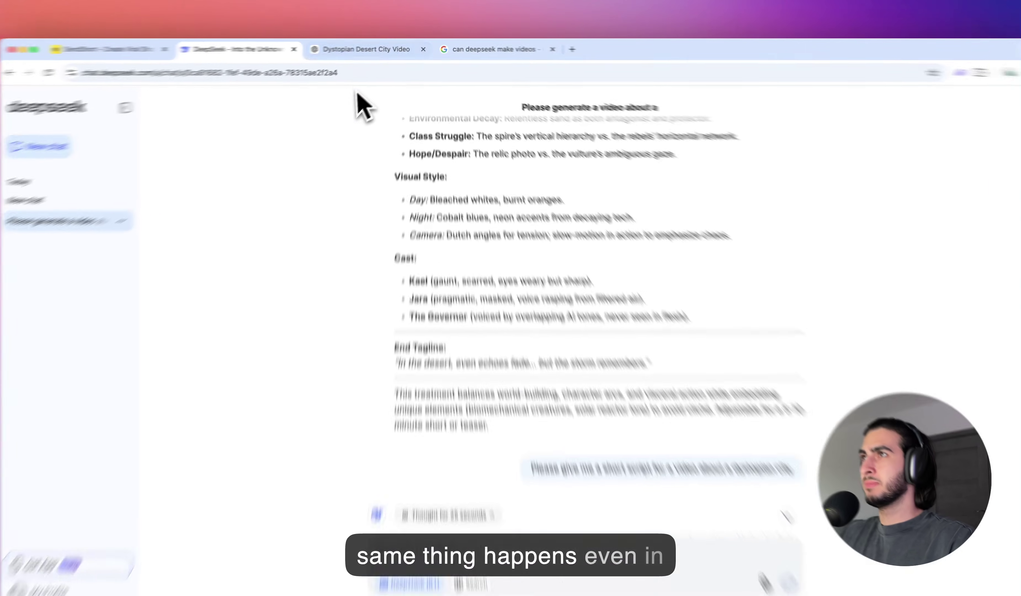
left_click(371, 48)
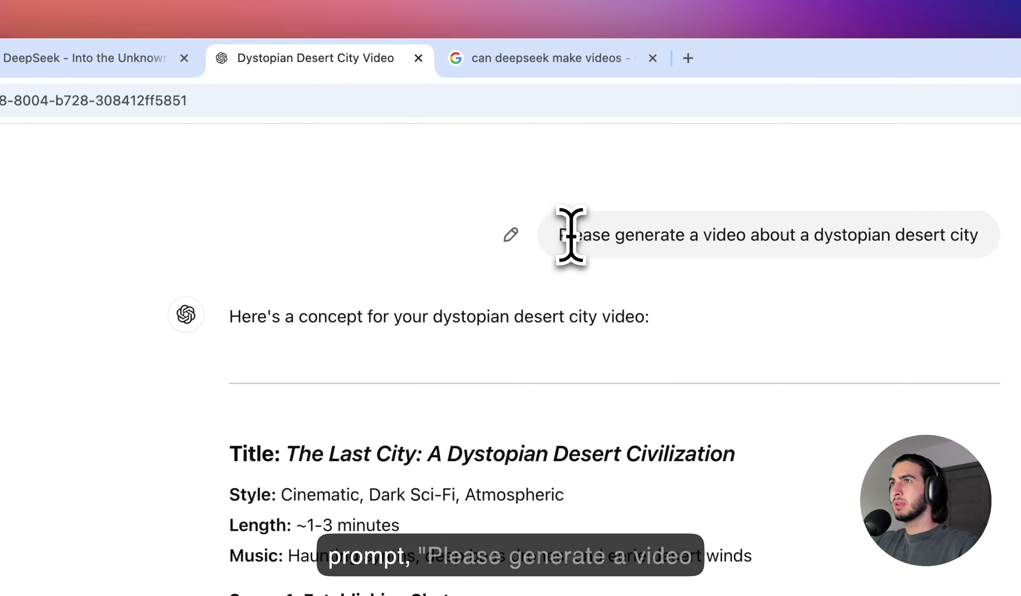
- Review ChatGPT's five-scene 'The Last City' concept, then return to the DeepSeek chat
left_click_drag(571, 234, 935, 275)
left_click(935, 275)
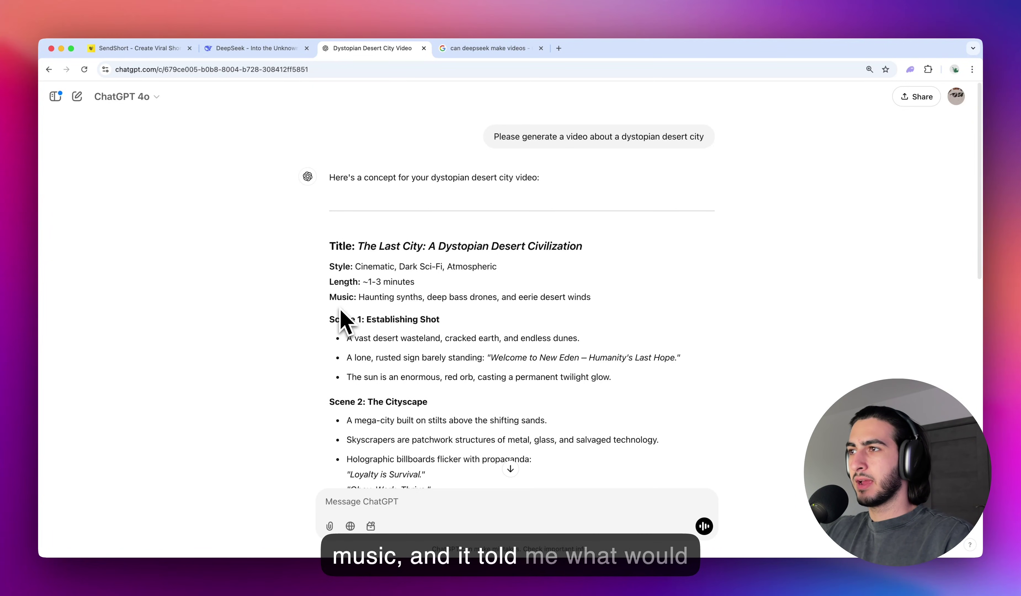
scroll(341, 312, "down", 2)
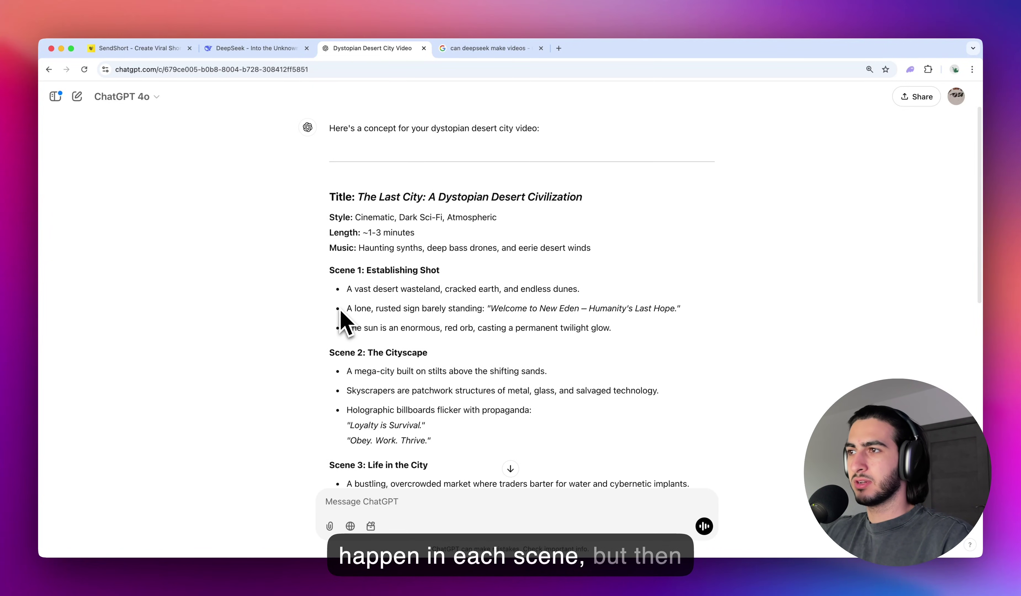
scroll(341, 312, "down", 10)
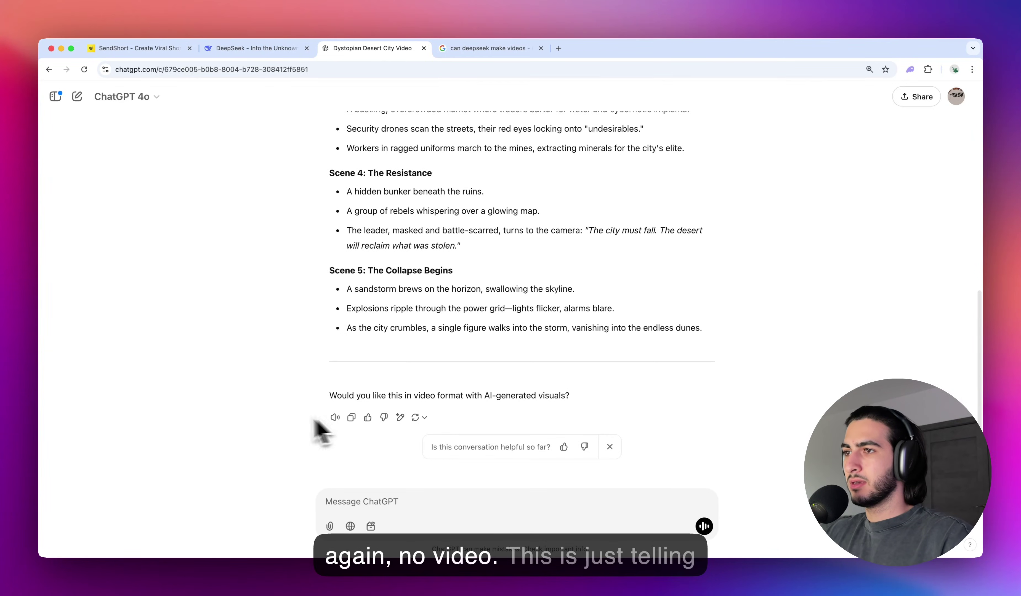
scroll(383, 360, "up", 12)
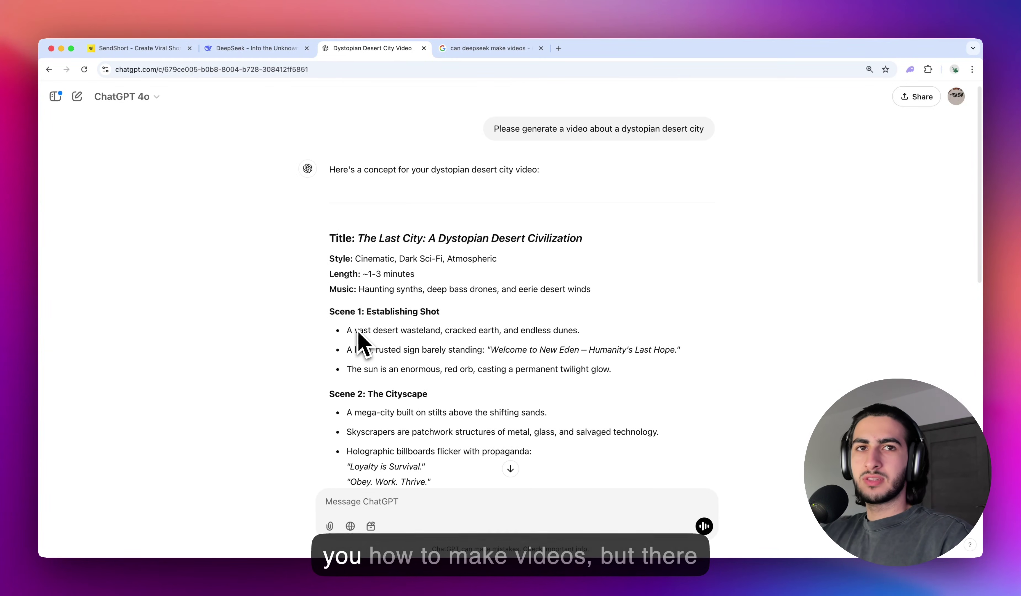
scroll(399, 223, "up", 1)
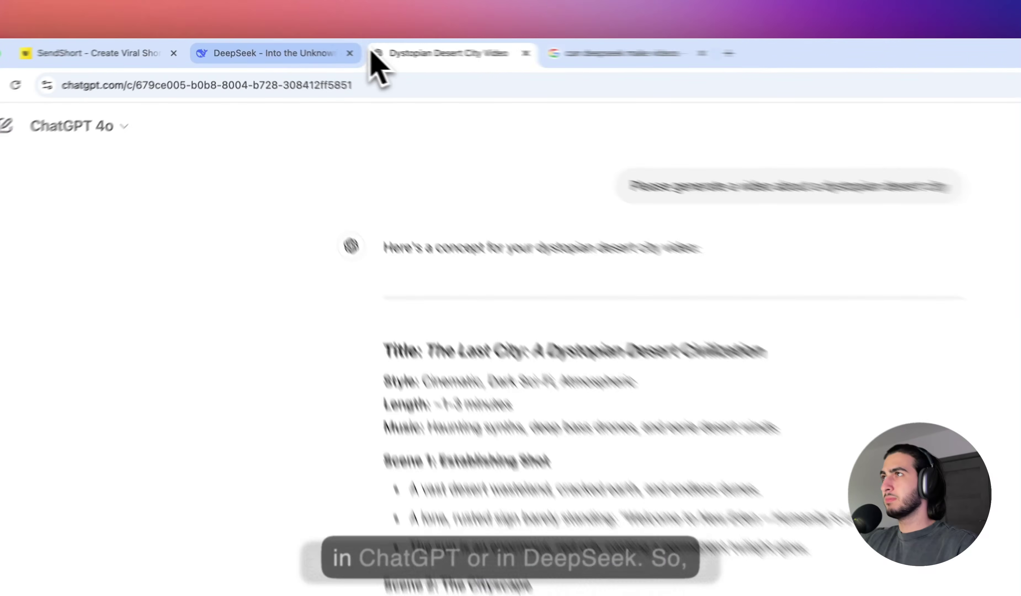
left_click(293, 48)
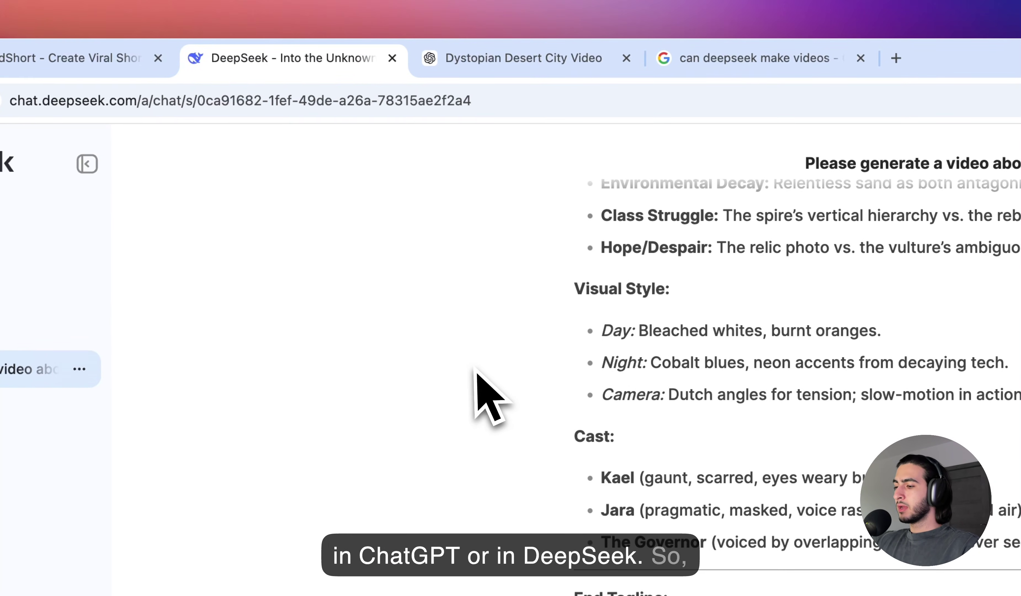
- Highlight the short-script request in DeepSeek and briefly check the SendShort site
scroll(653, 311, "down", 5)
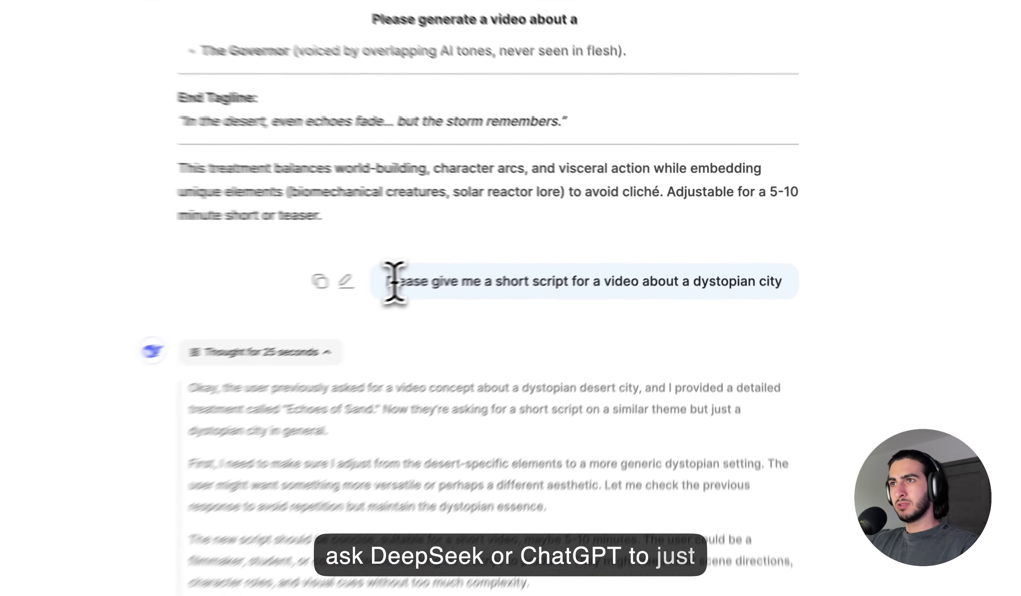
left_click_drag(528, 257, 731, 257)
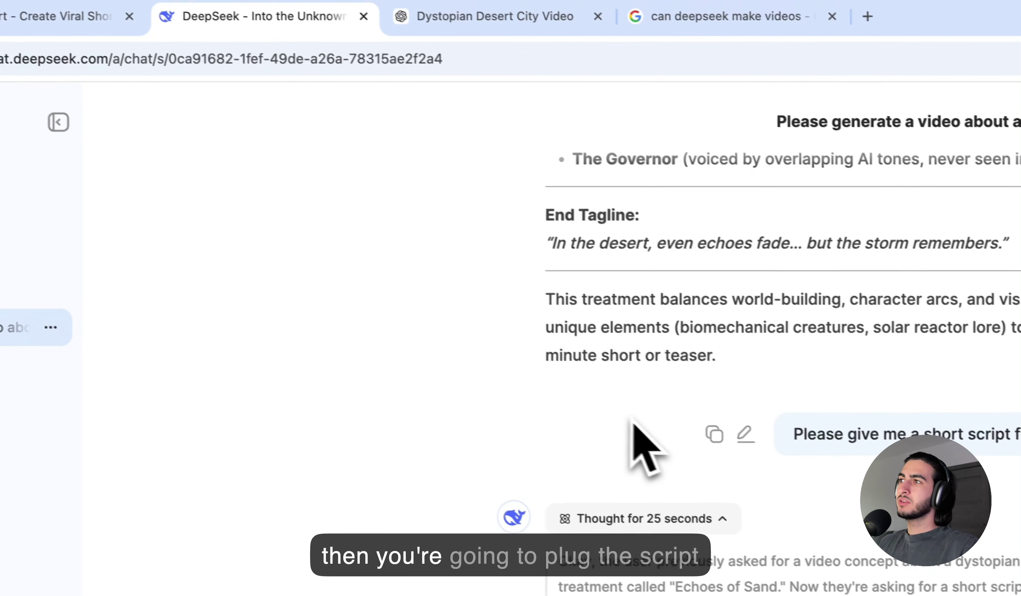
left_click(216, 292)
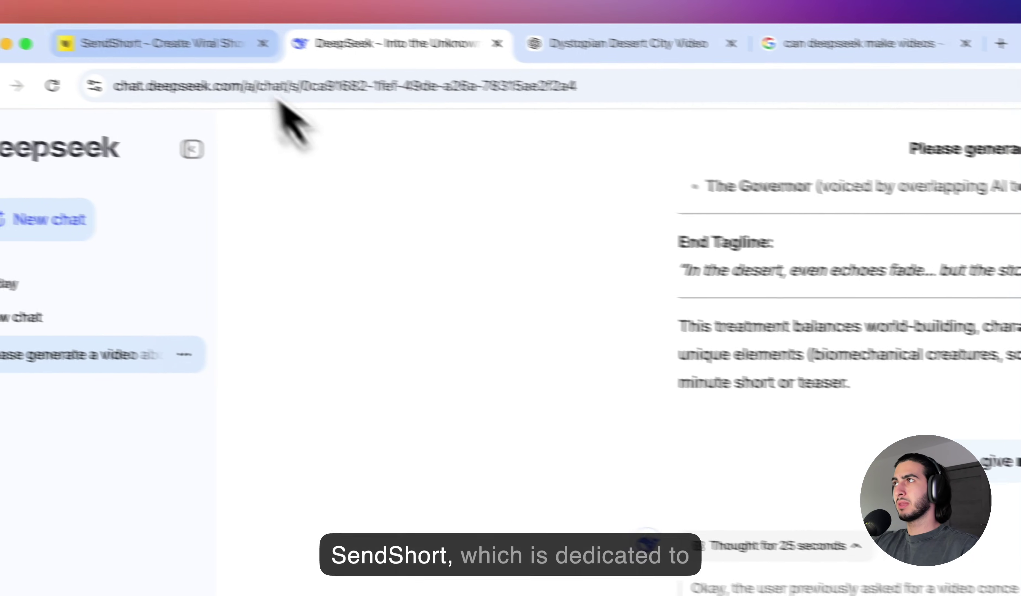
left_click(62, 21)
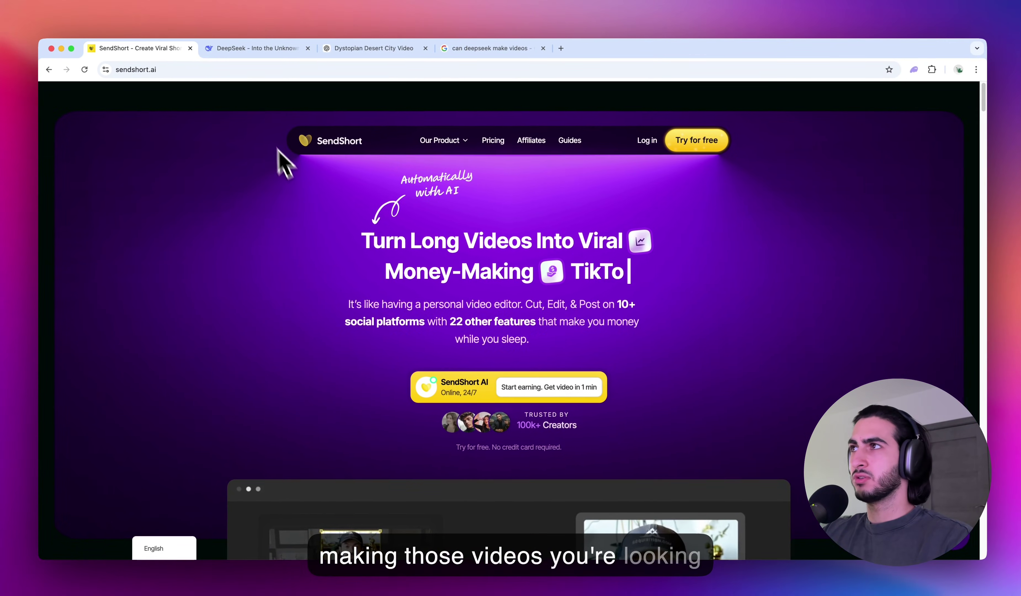
left_click(256, 51)
- Read through the 'Ashes of Neon' script, highlighting passages and a rebel's dialogue line
scroll(573, 287, "down", 5)
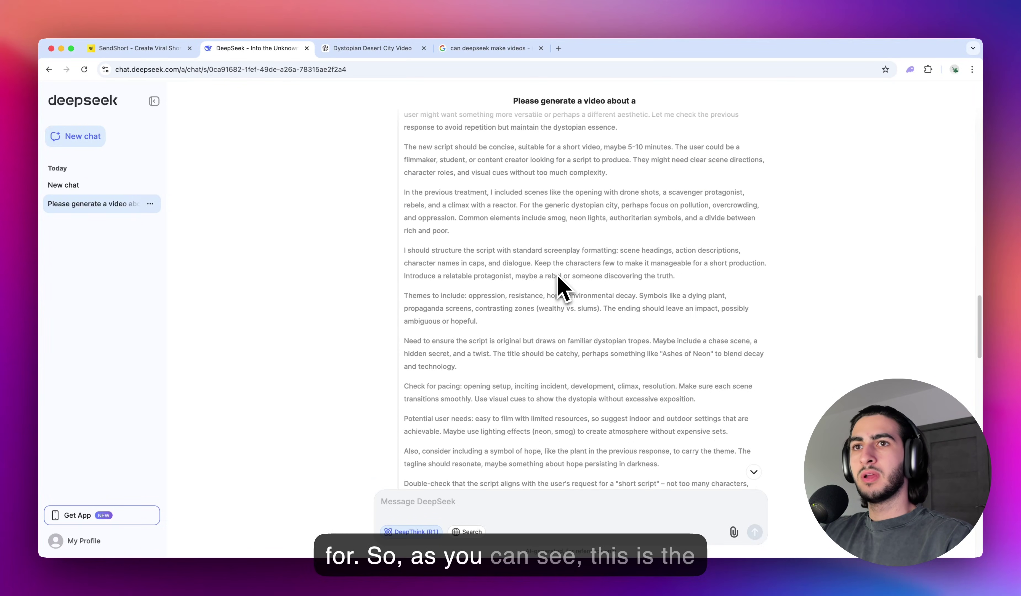
scroll(559, 279, "down", 15)
scroll(541, 296, "up", 6)
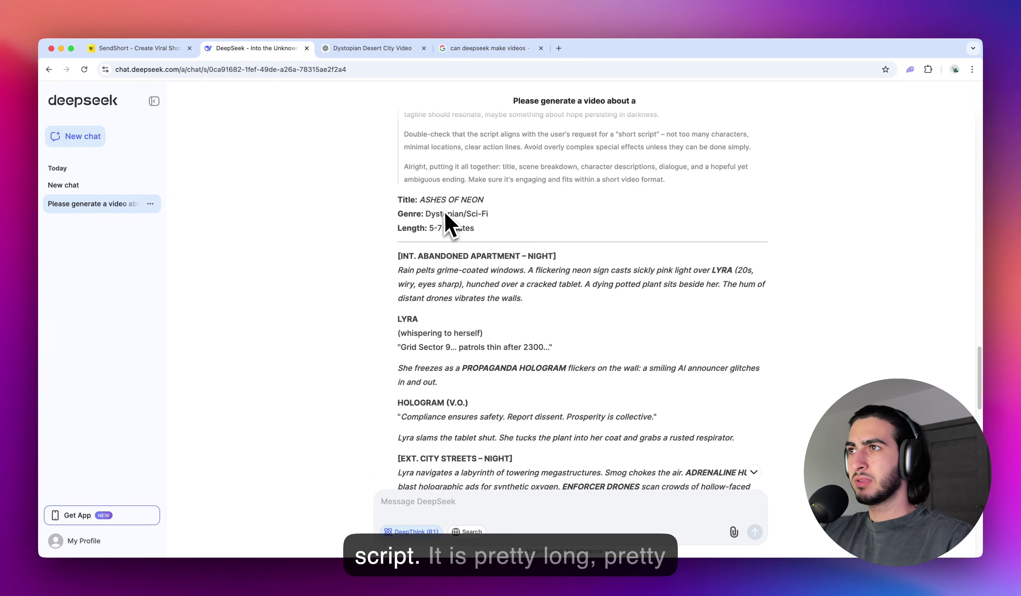
left_click_drag(401, 256, 597, 350)
scroll(560, 292, "down", 2)
scroll(582, 342, "down", 10)
left_click(623, 348)
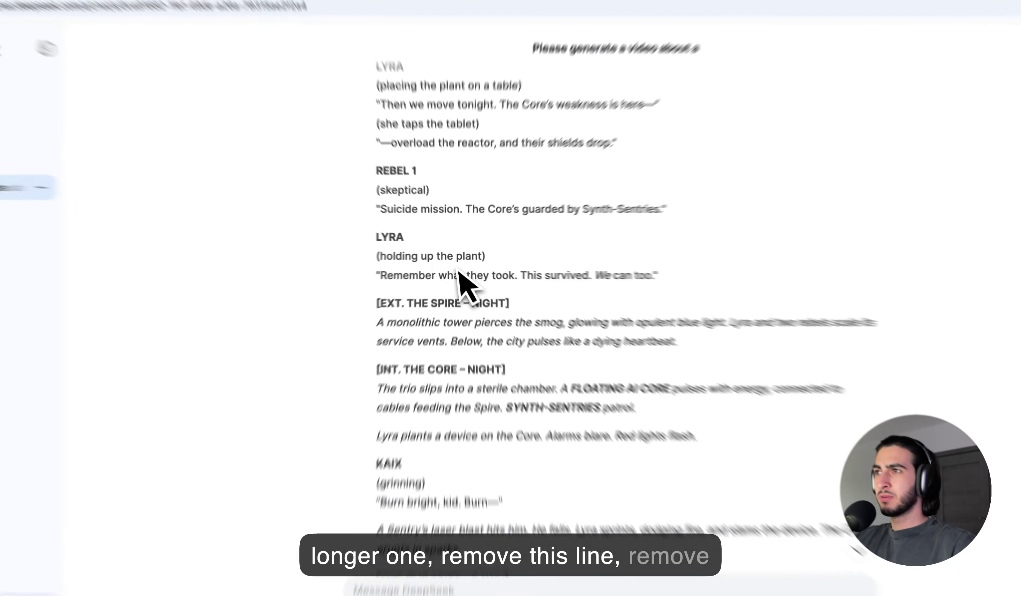
left_click_drag(398, 219, 490, 220)
left_click(670, 346)
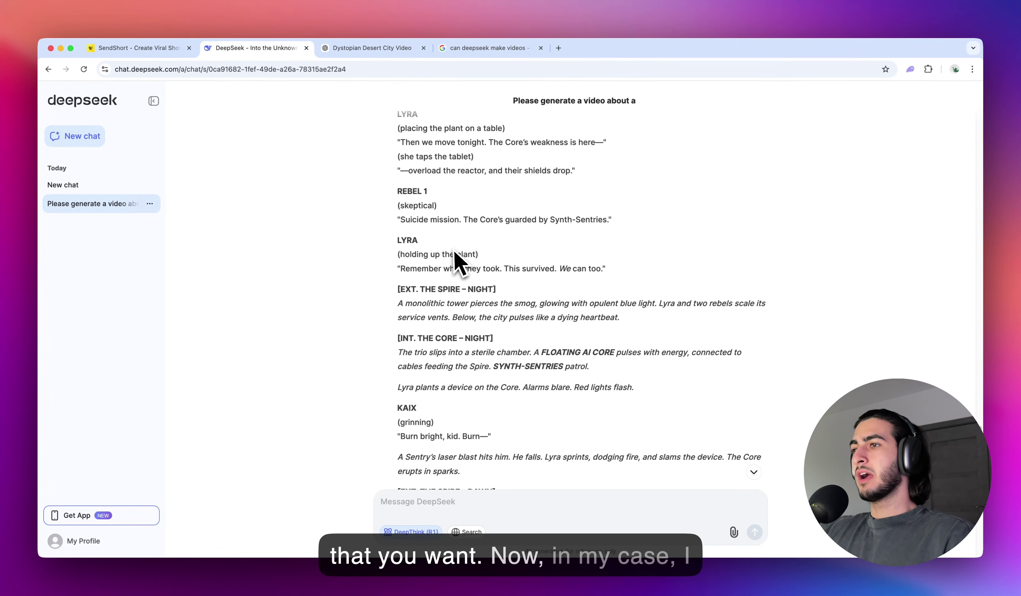
scroll(458, 262, "up", 15)
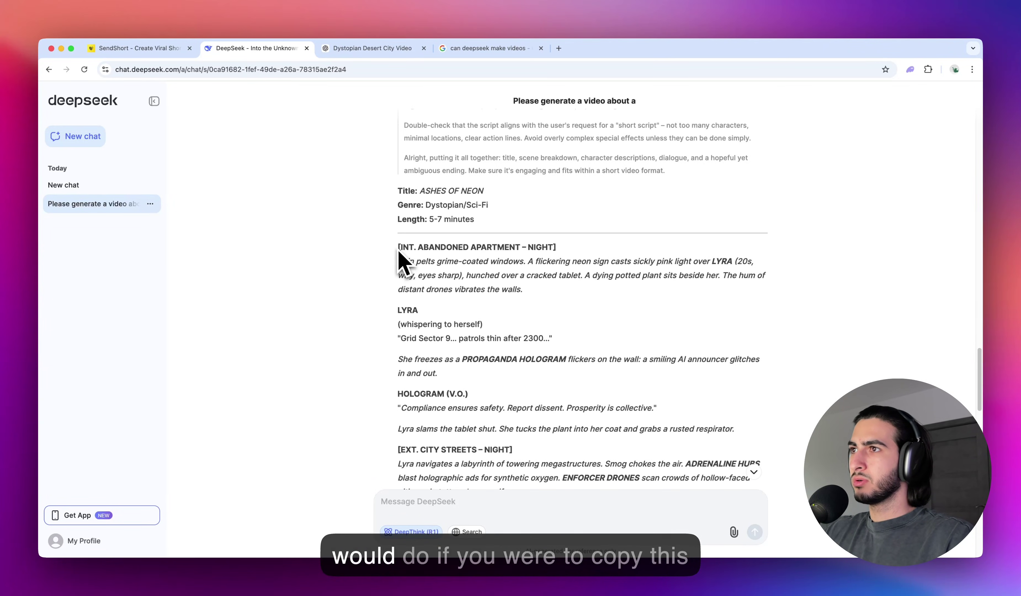
- Copy the script's opening scene and switch to SendShort
left_click_drag(399, 250, 665, 430)
right_click(465, 328)
left_click(478, 348)
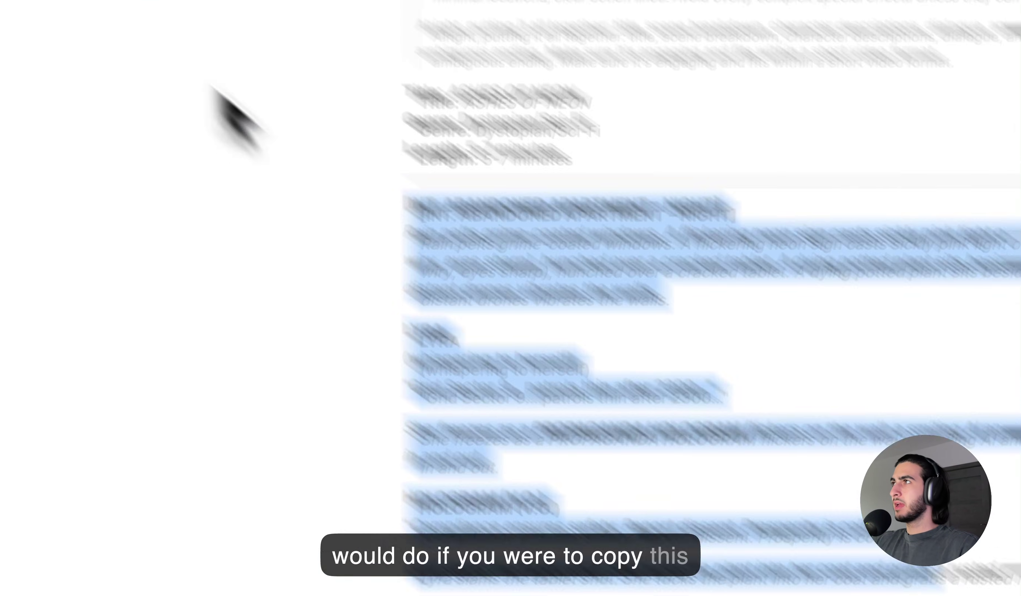
left_click(205, 30)
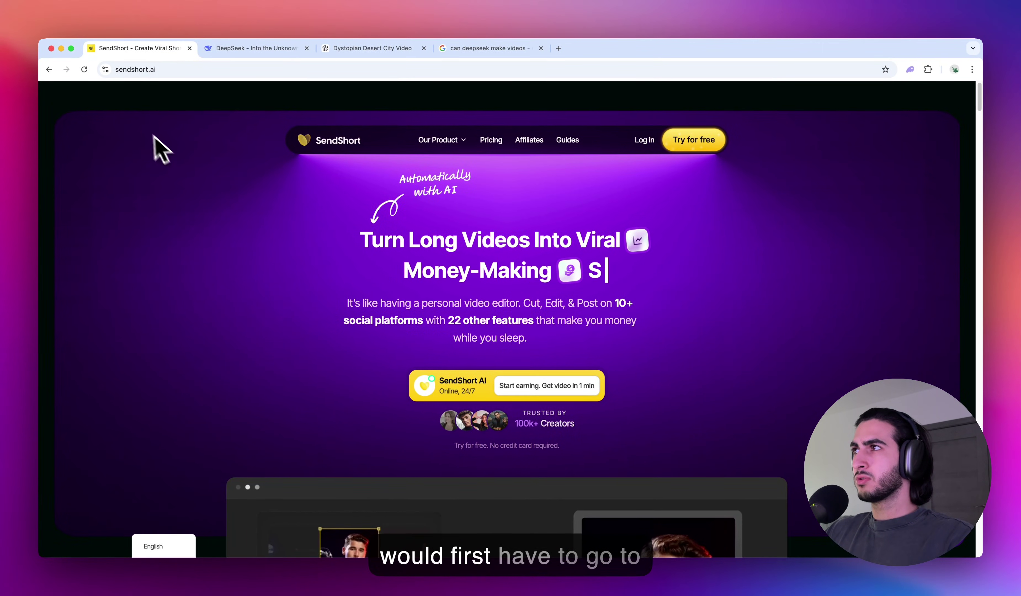
- Point out the sendshort.ai address and log in to reach the creation dashboard
left_click(117, 68)
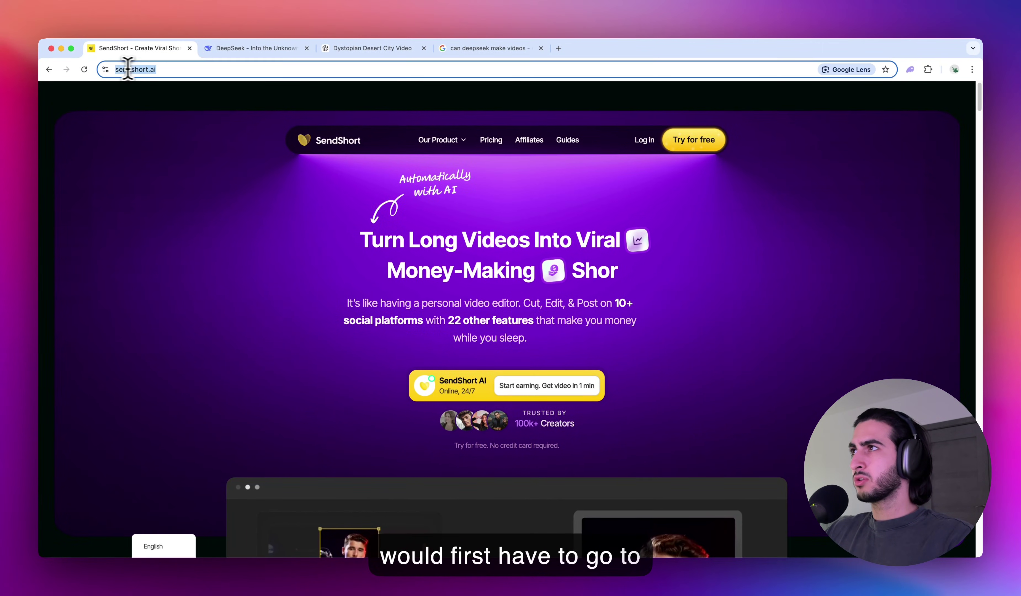
left_click(171, 90)
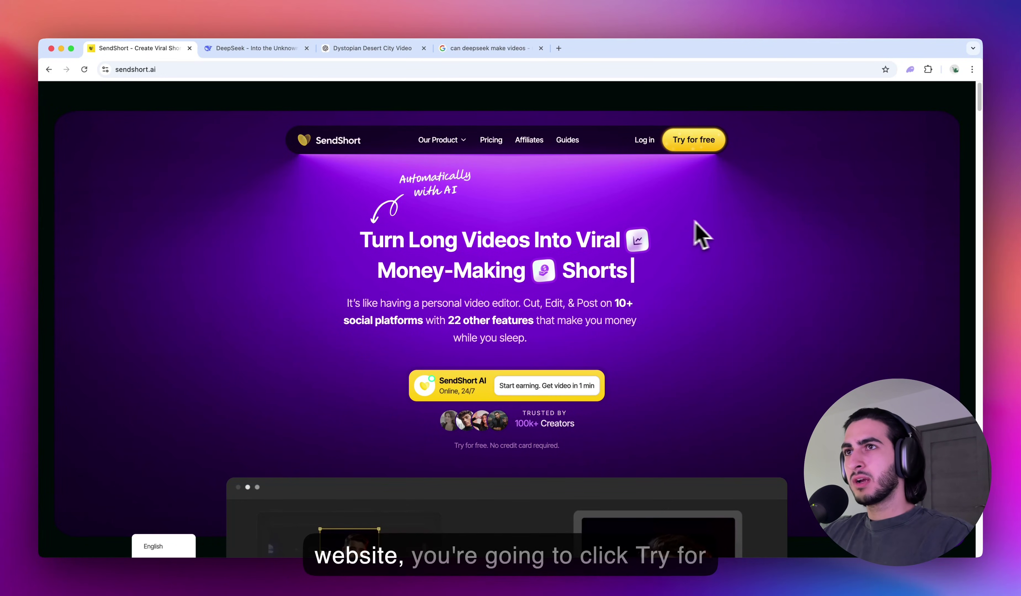
left_click(645, 142)
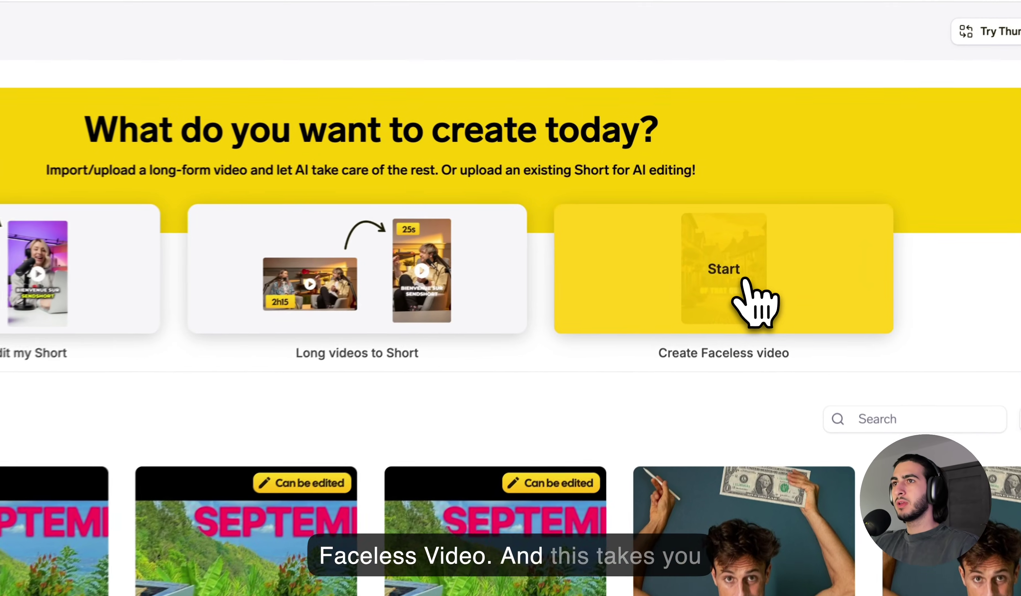
- Start a new faceless video with Custom Topic as the content type
left_click(773, 229)
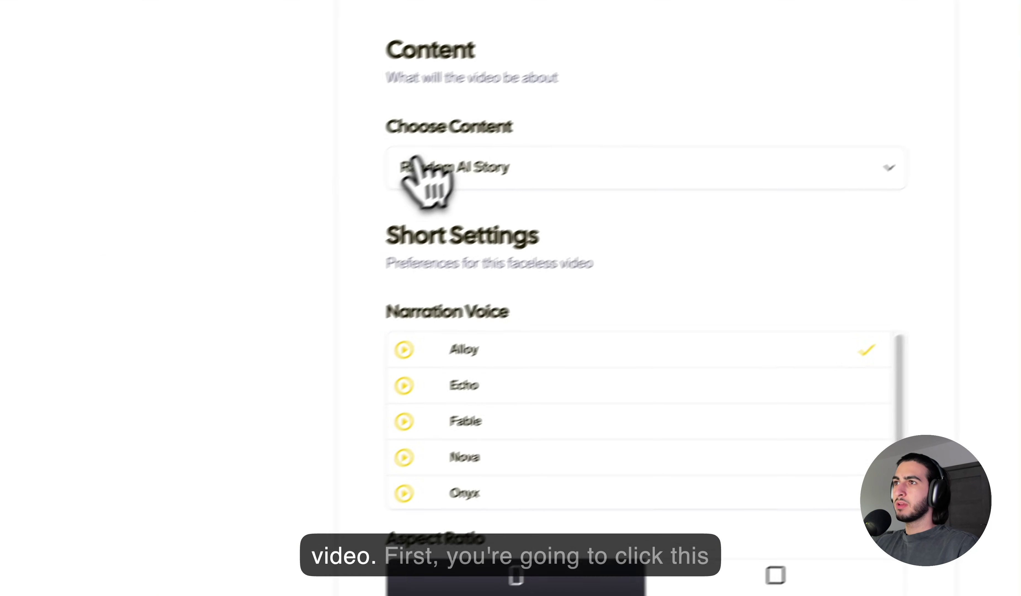
left_click(499, 148)
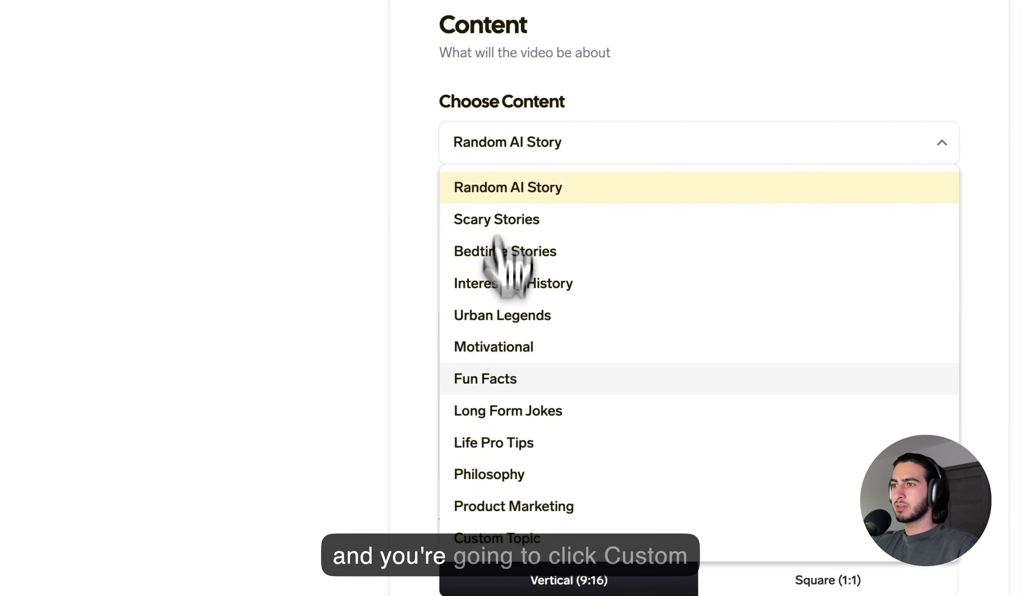
left_click(479, 465)
- Paste the DeepSeek script, then replace it with 'Please create a video about a dystopian desert city'
left_click(557, 156)
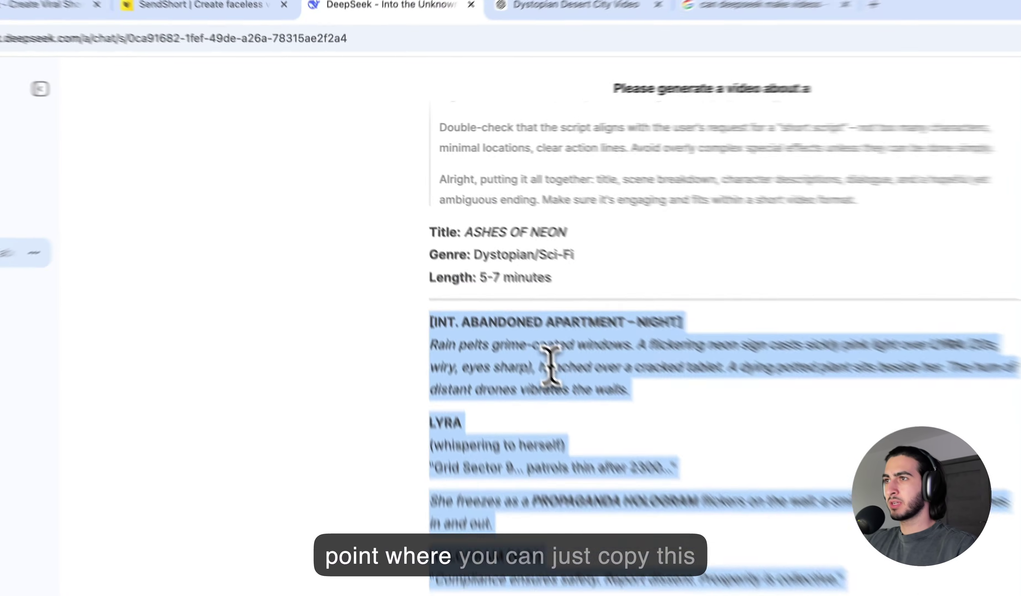
right_click(547, 365)
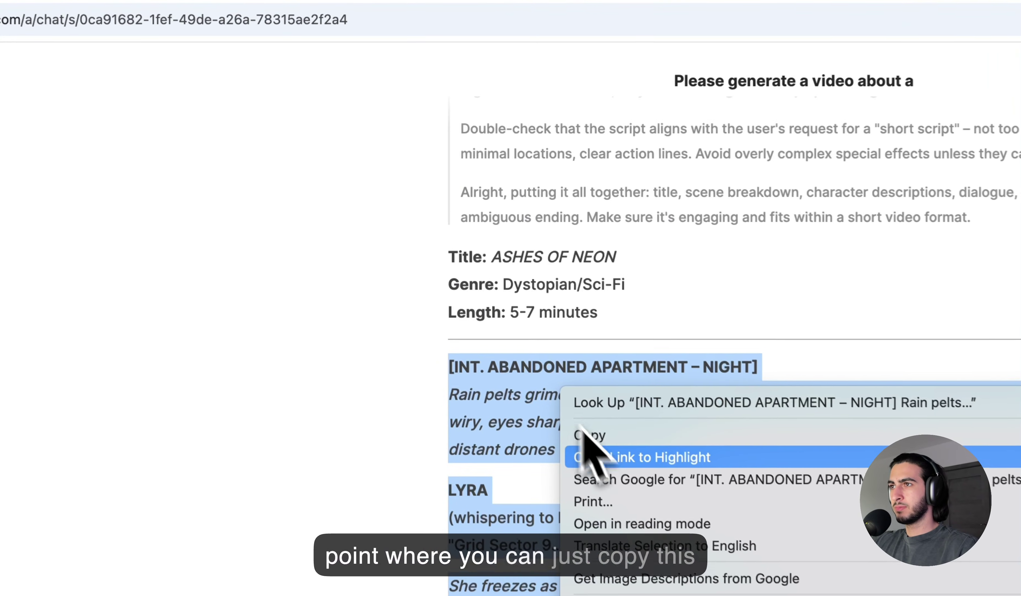
left_click(608, 446)
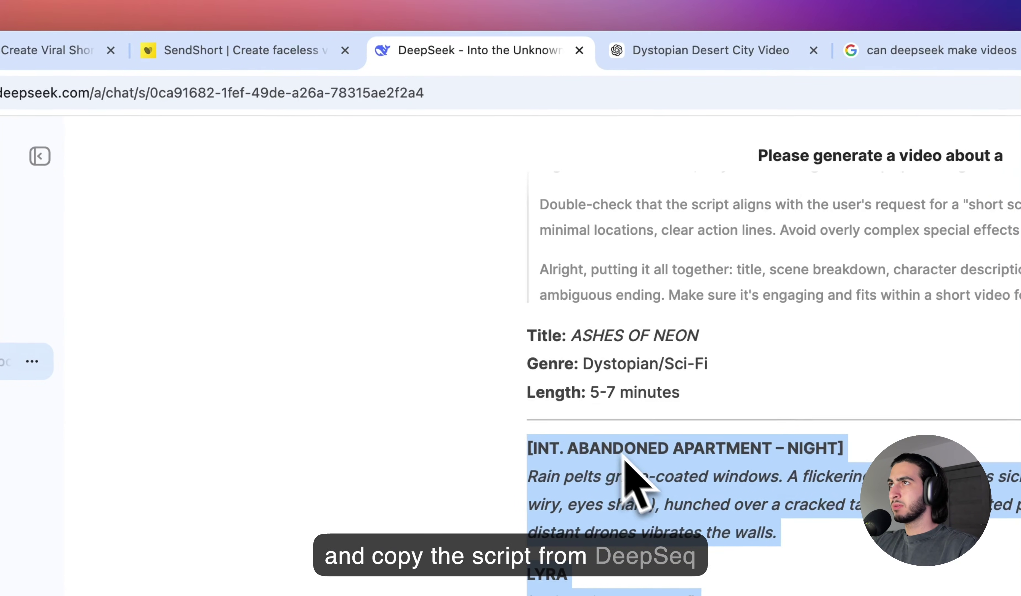
left_click(291, 57)
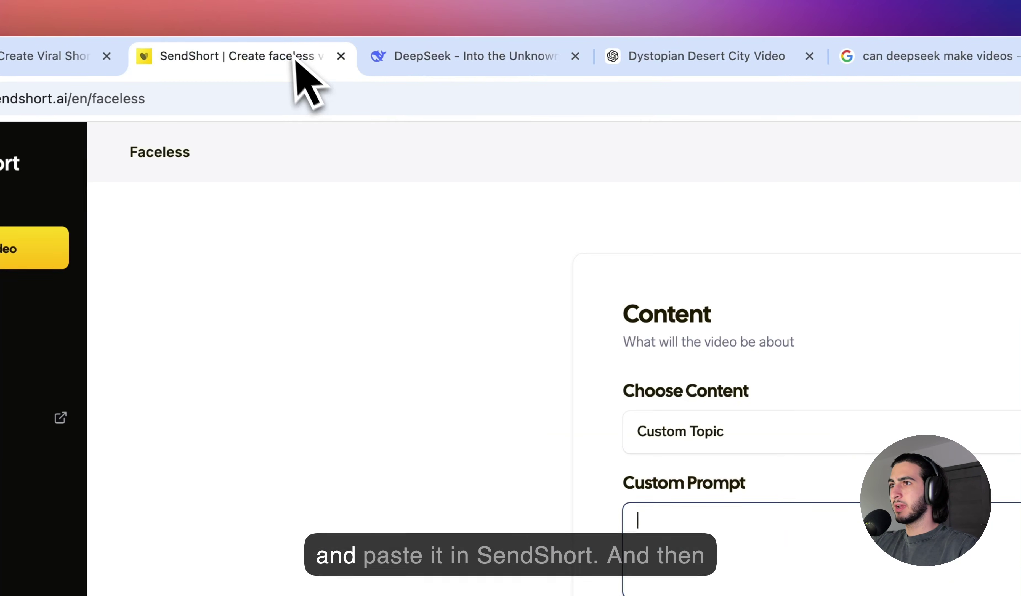
right_click(869, 559)
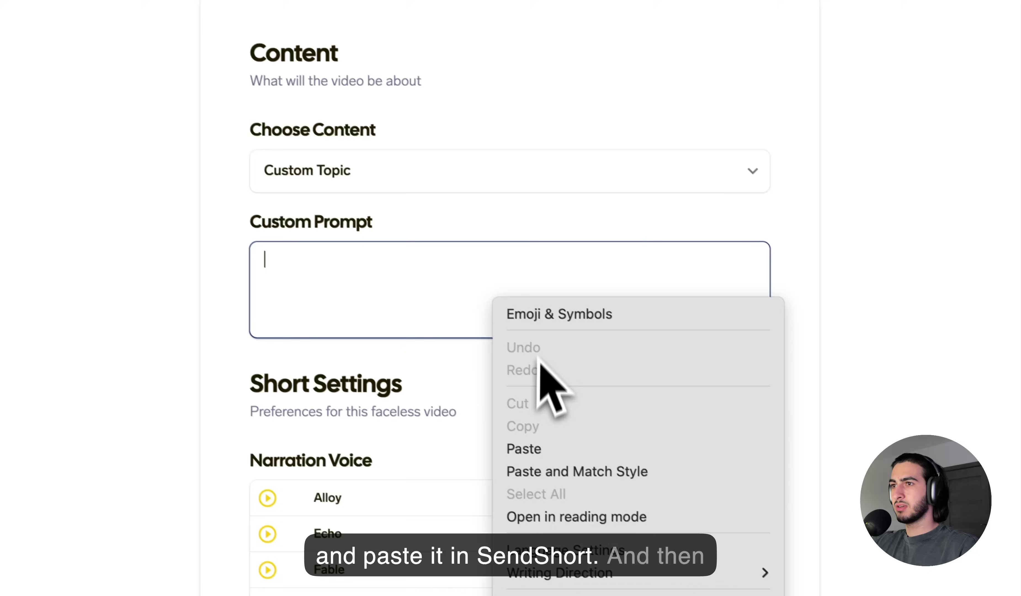
left_click(526, 450)
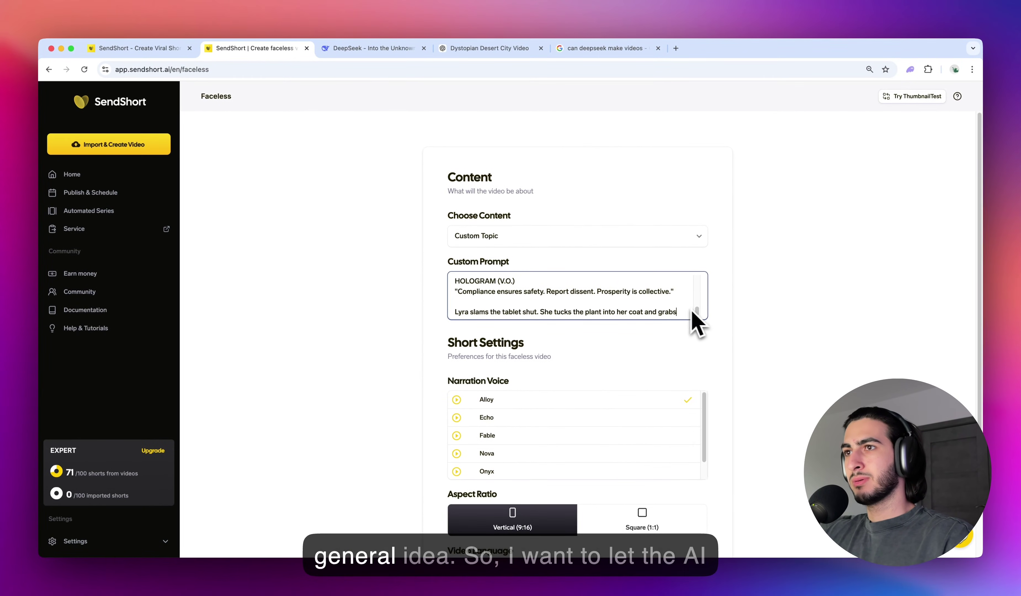
key("super+a")
key("BackSpace")
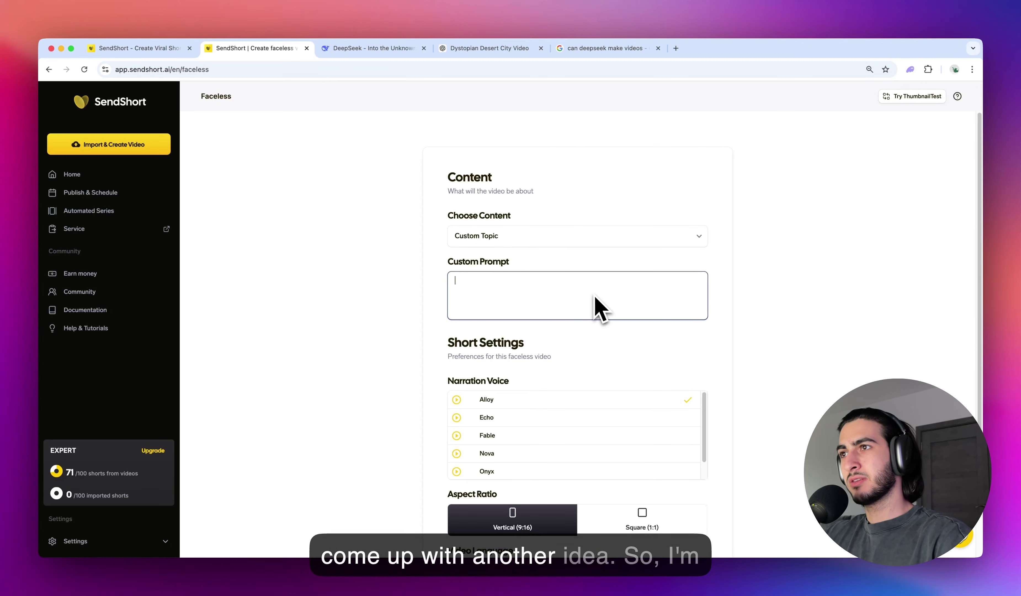
type("P")
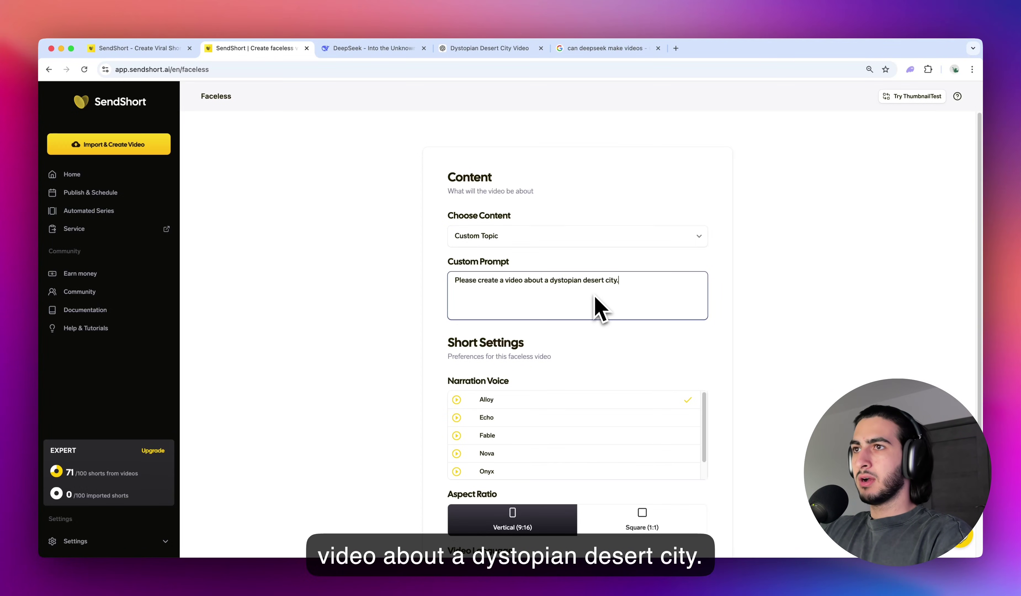
key("BackSpace")
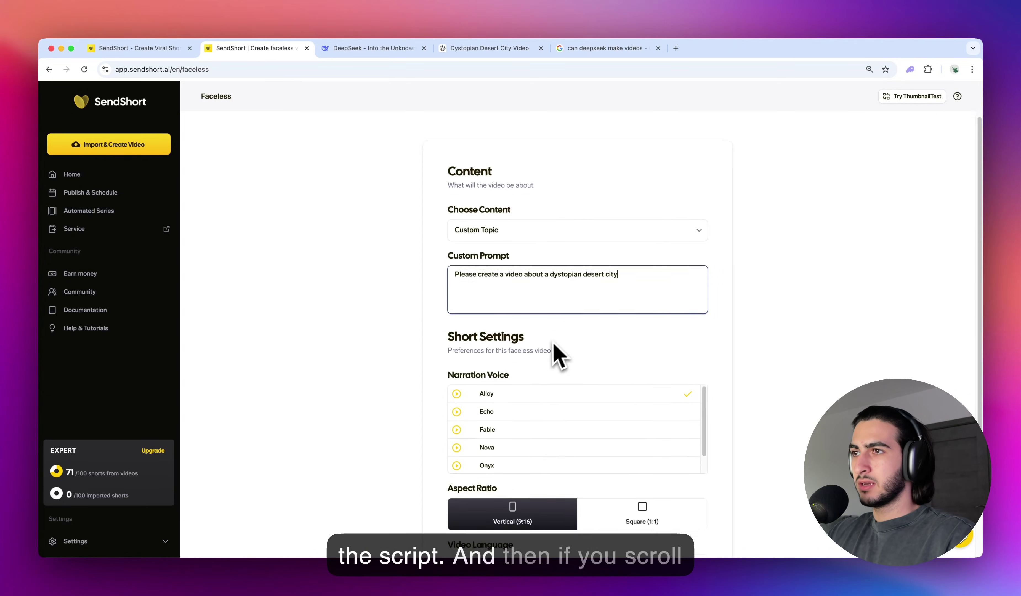
- Set narration voice to Nova, language to English, and duration to 60 to 90 seconds
scroll(554, 354, "down", 5)
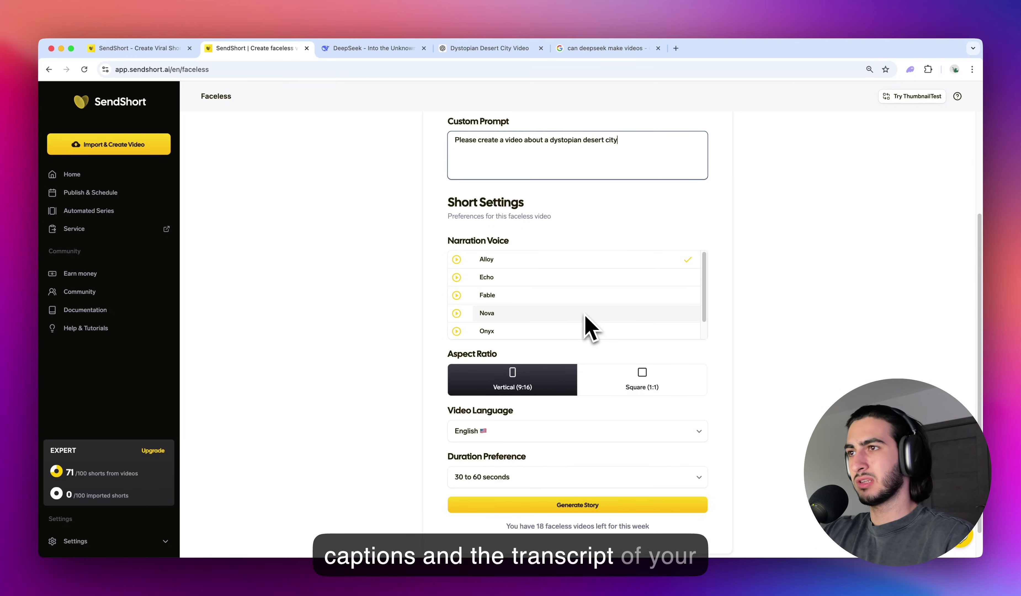
scroll(567, 338, "down", 1)
left_click(564, 296)
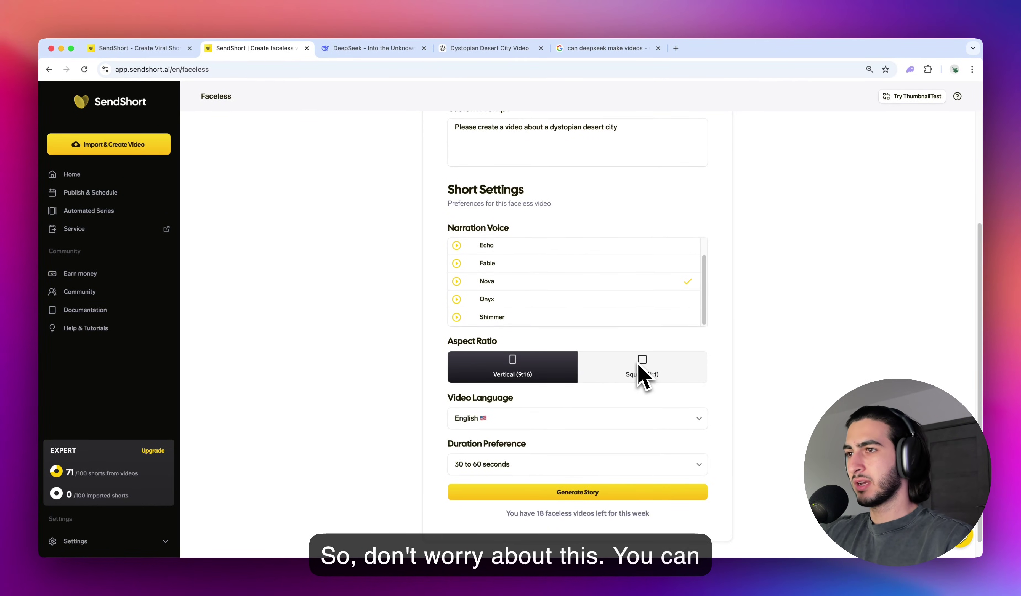
left_click(488, 419)
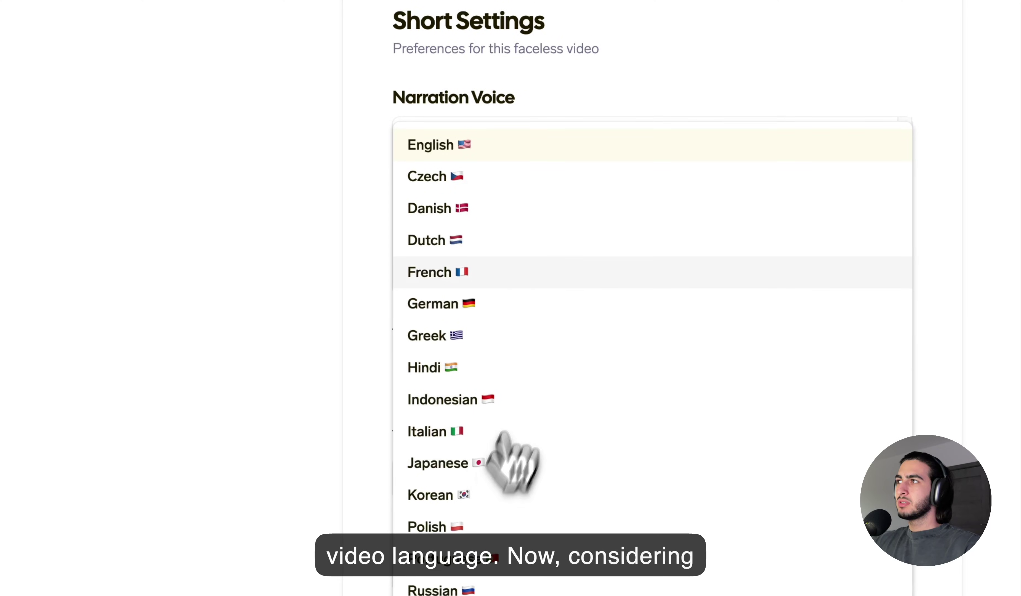
left_click(353, 37)
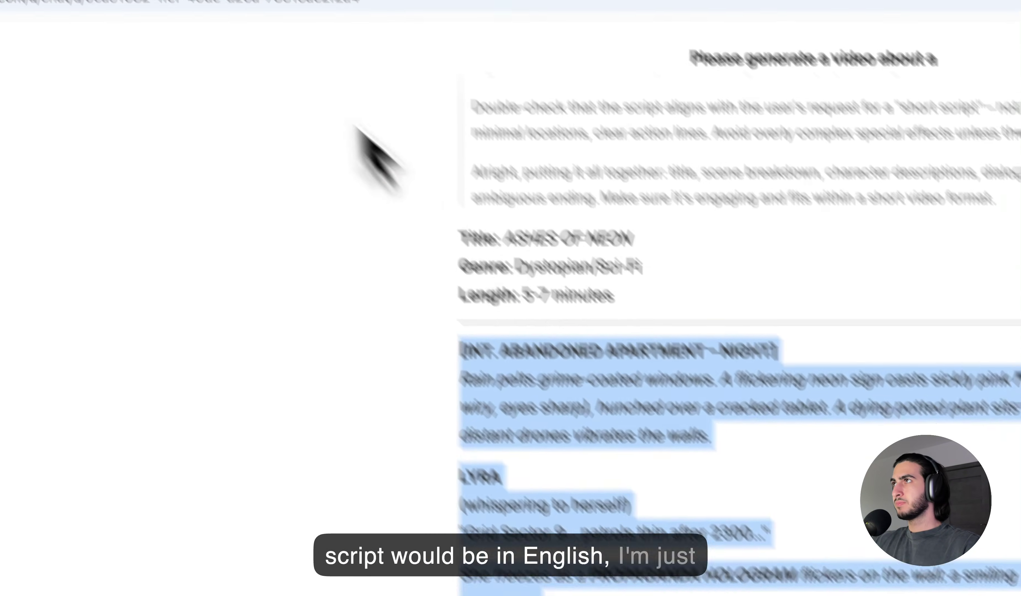
left_click(340, 43)
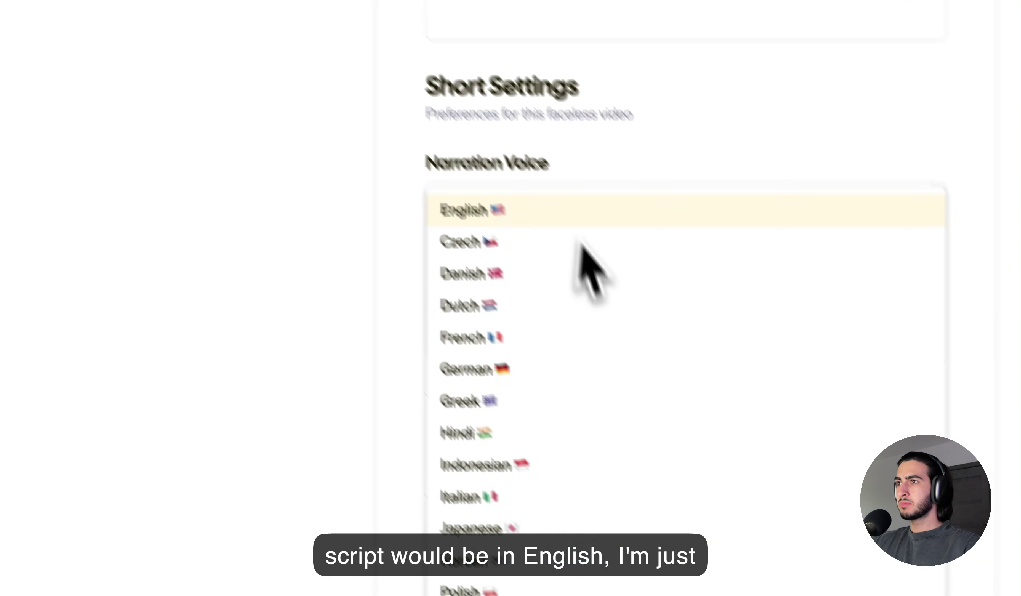
left_click(528, 210)
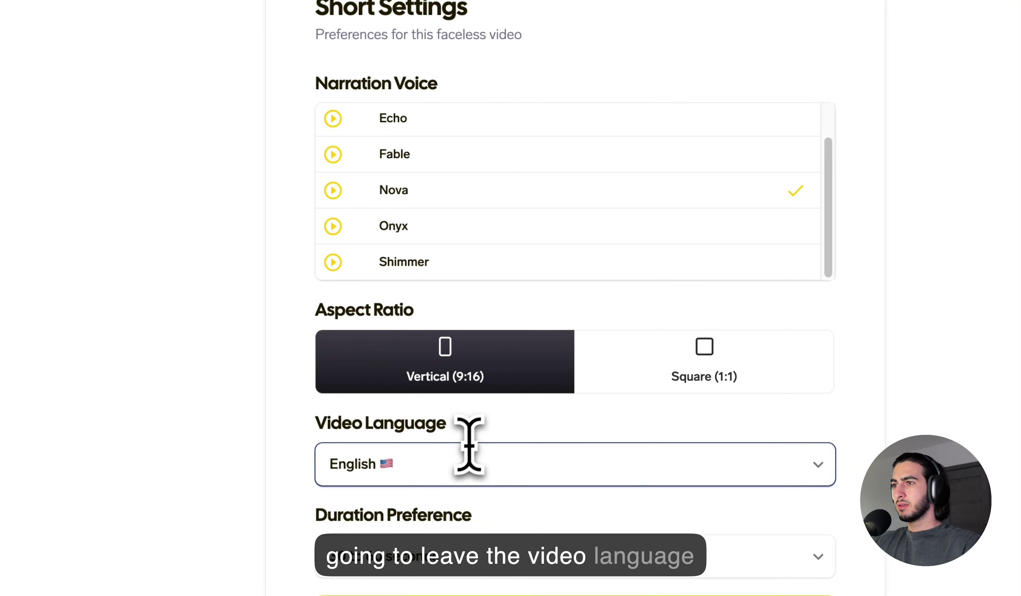
left_click(467, 465)
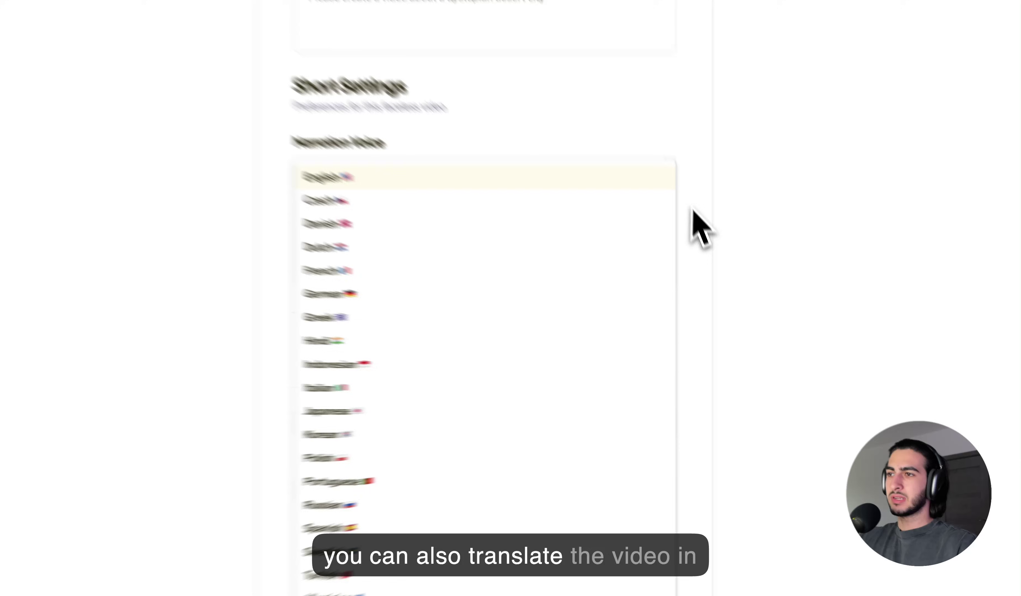
left_click(725, 289)
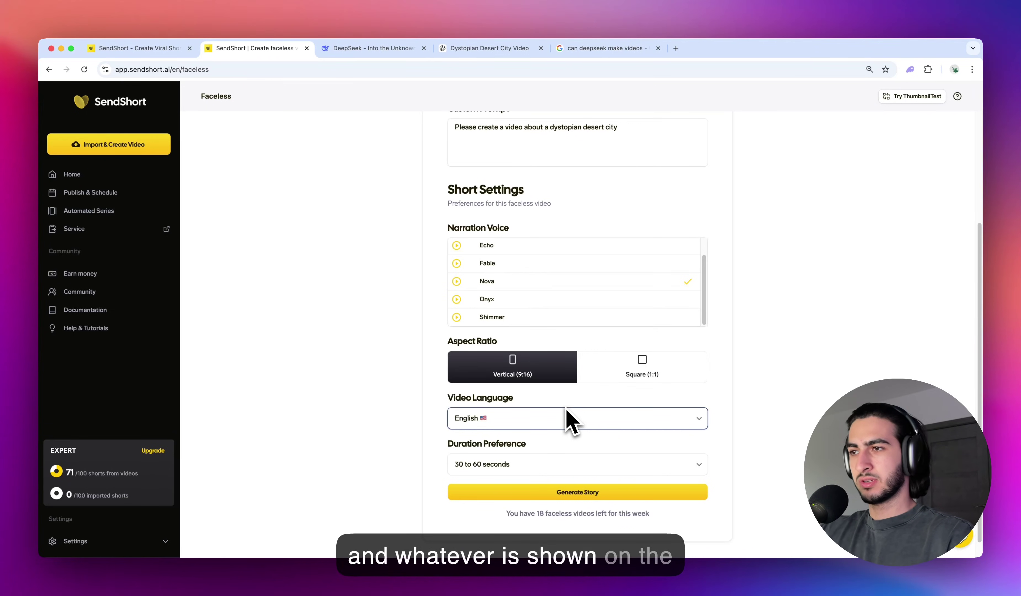
left_click(484, 464)
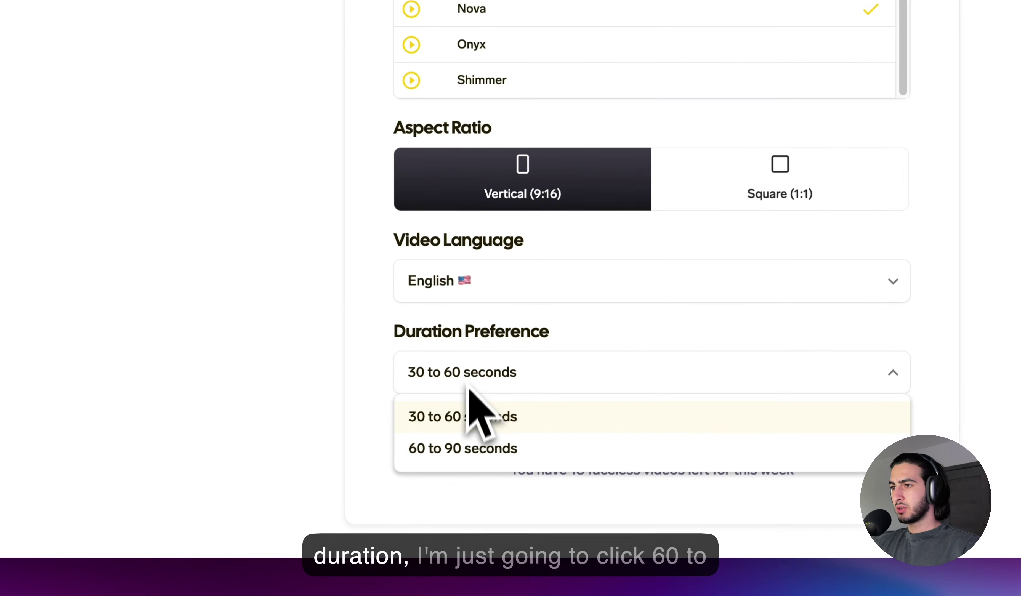
left_click(449, 448)
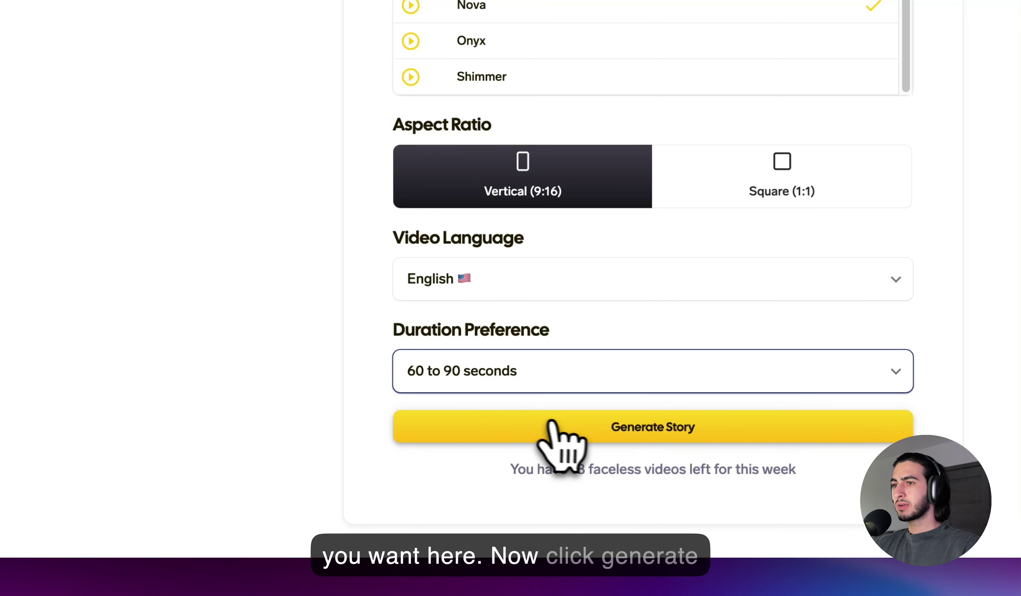
- Generate the Solara desert-city story, then delete and undo so its text stays unchanged
left_click(561, 427)
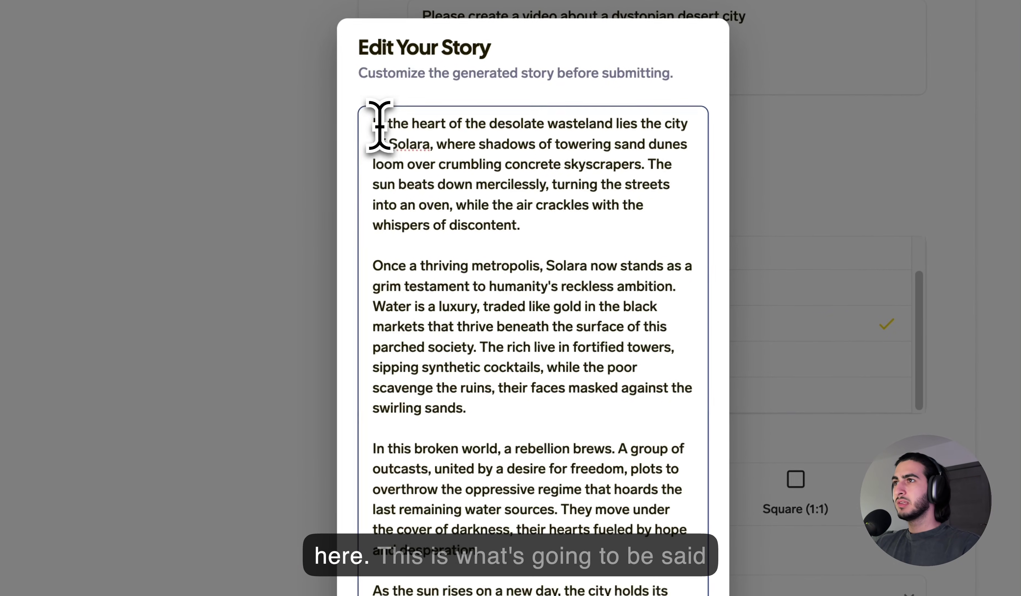
left_click_drag(430, 181, 557, 217)
left_click_drag(626, 192, 475, 135)
left_click(468, 166)
double_click(474, 198)
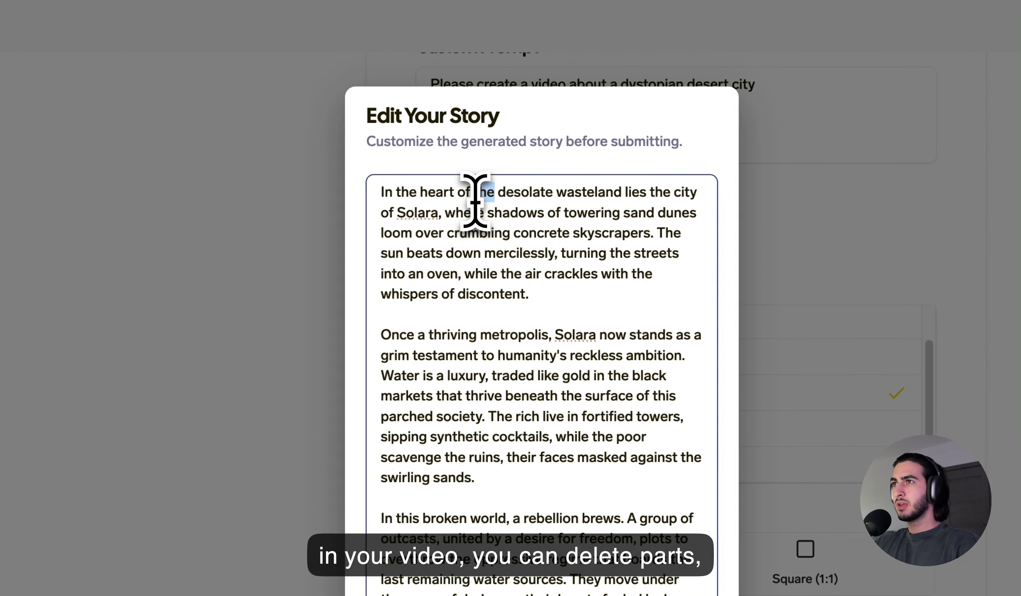
key("ctrl+a")
key("BackSpace")
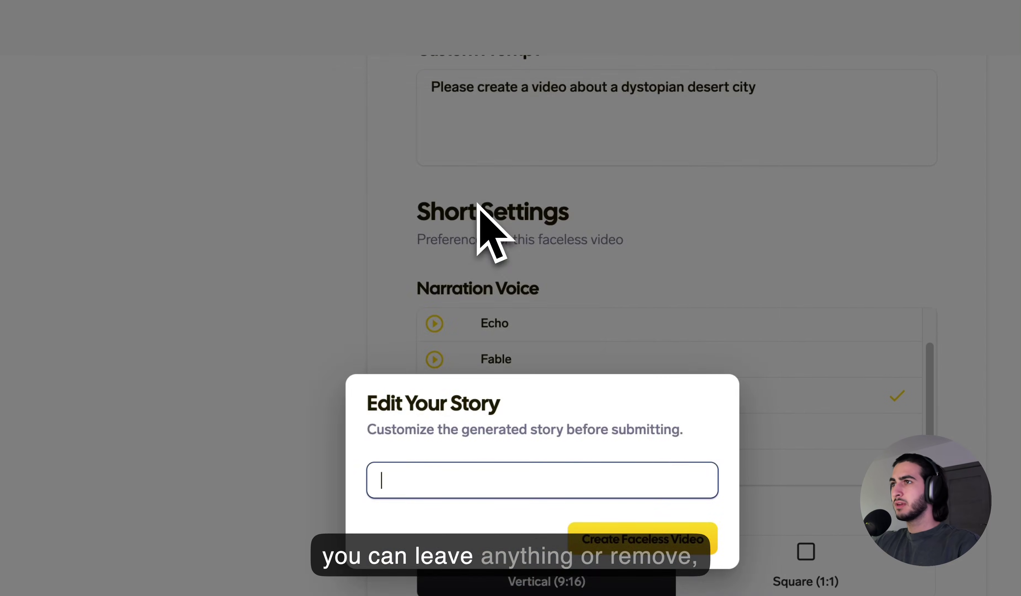
key("ctrl+z")
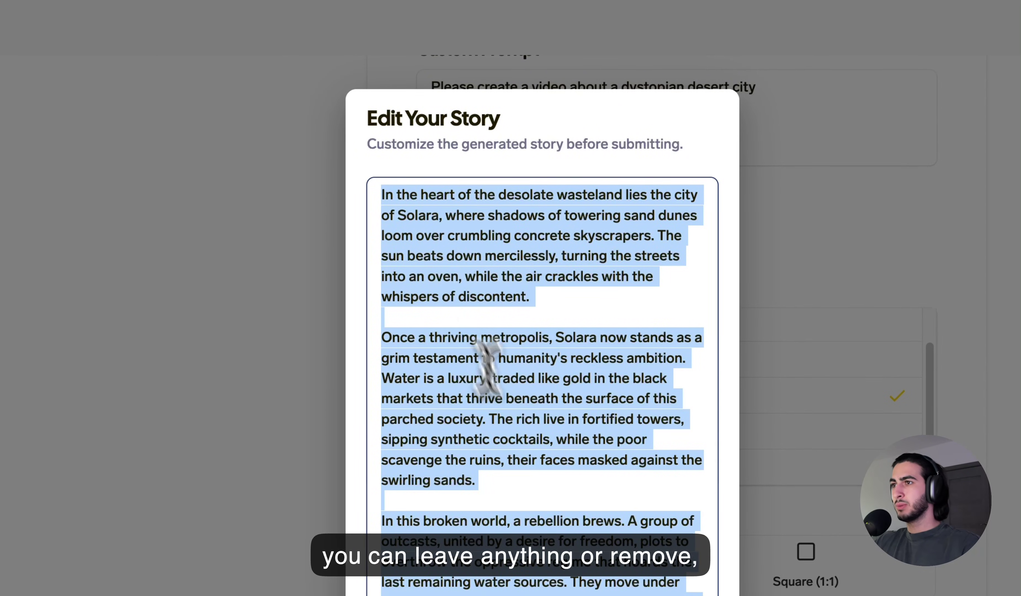
left_click(497, 480)
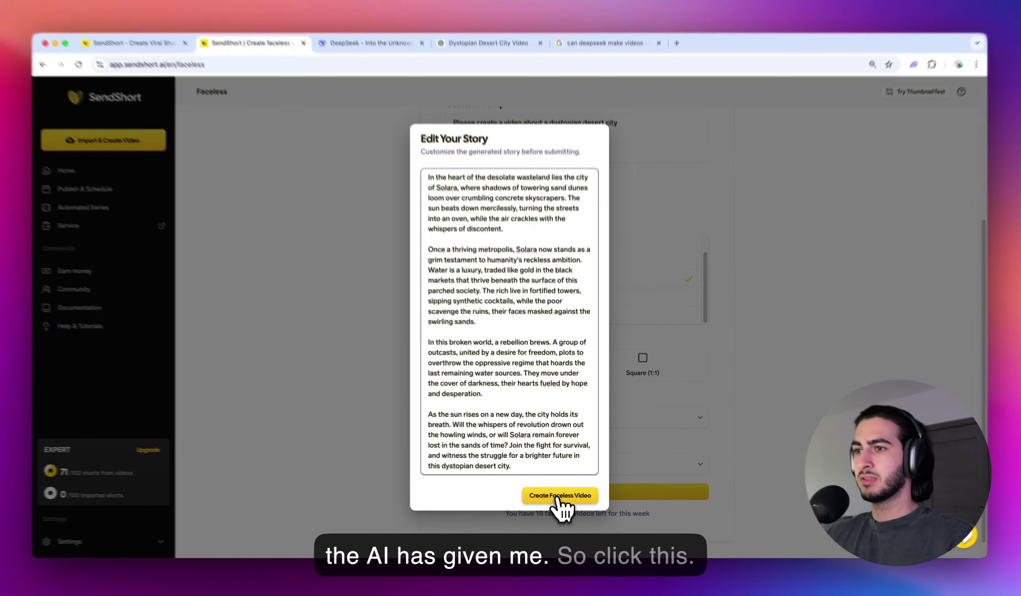
left_click(559, 496)
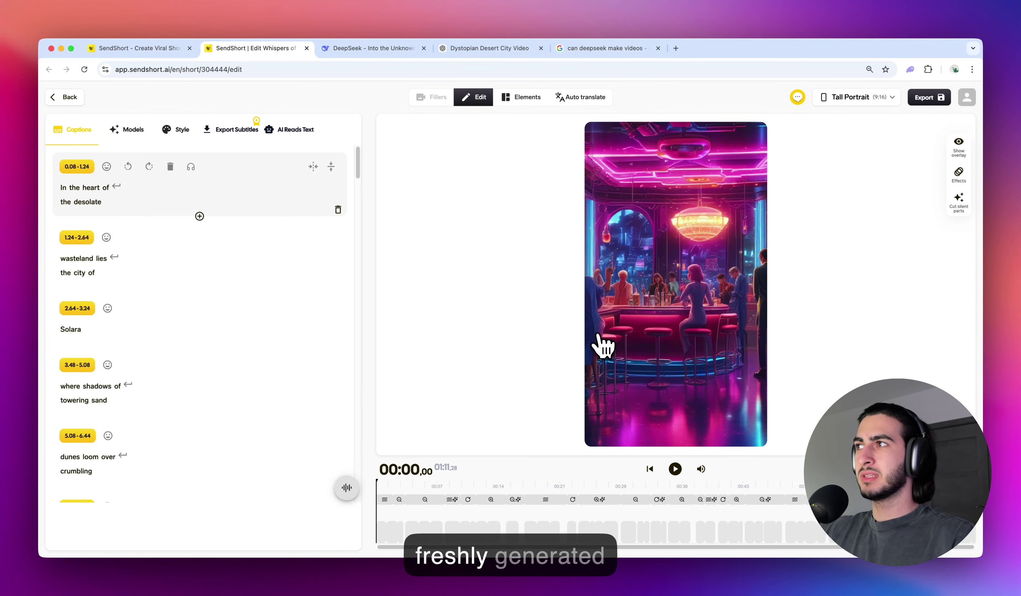
left_click(675, 469)
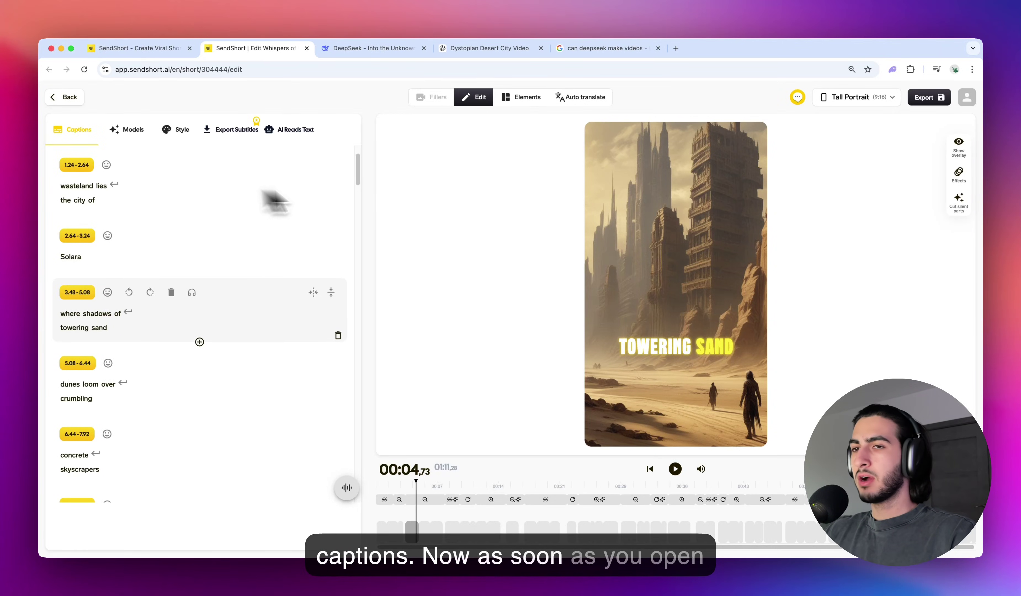
- Switch the captions to the Iman preset and preview them around 00:21–00:26
left_click(127, 132)
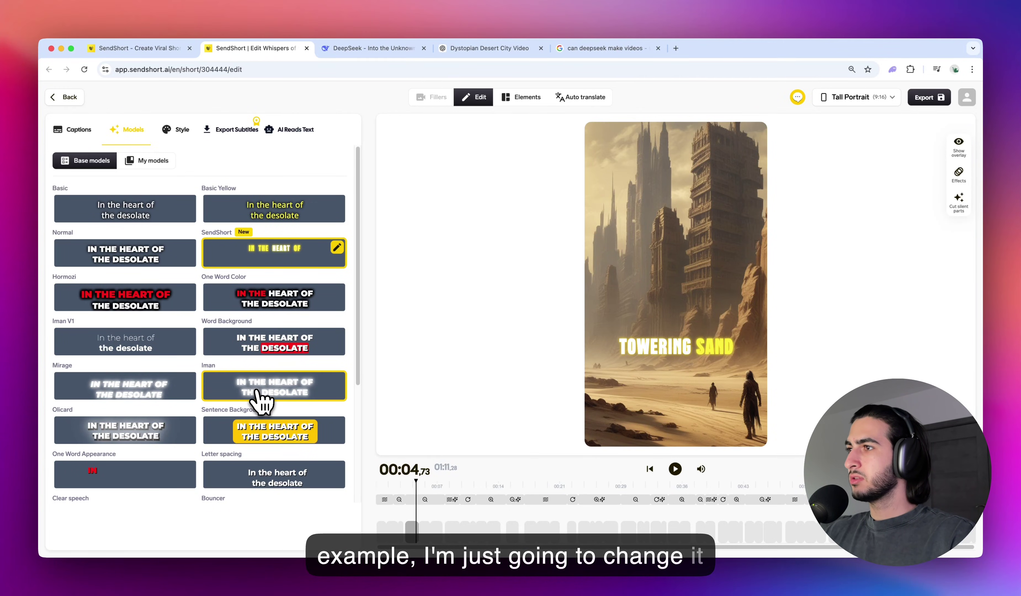
left_click(261, 399)
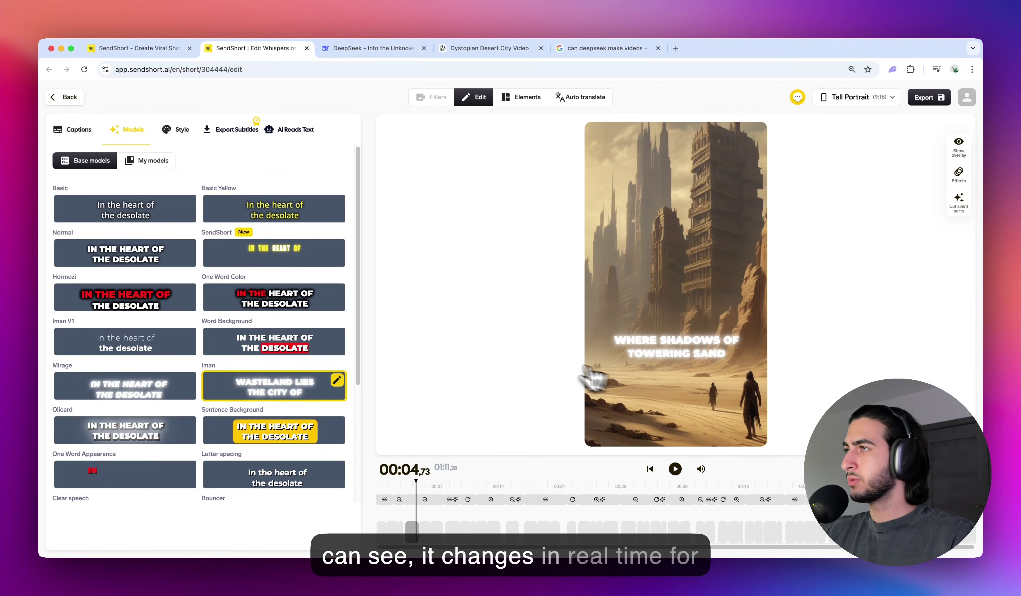
left_click(596, 491)
left_click(561, 486)
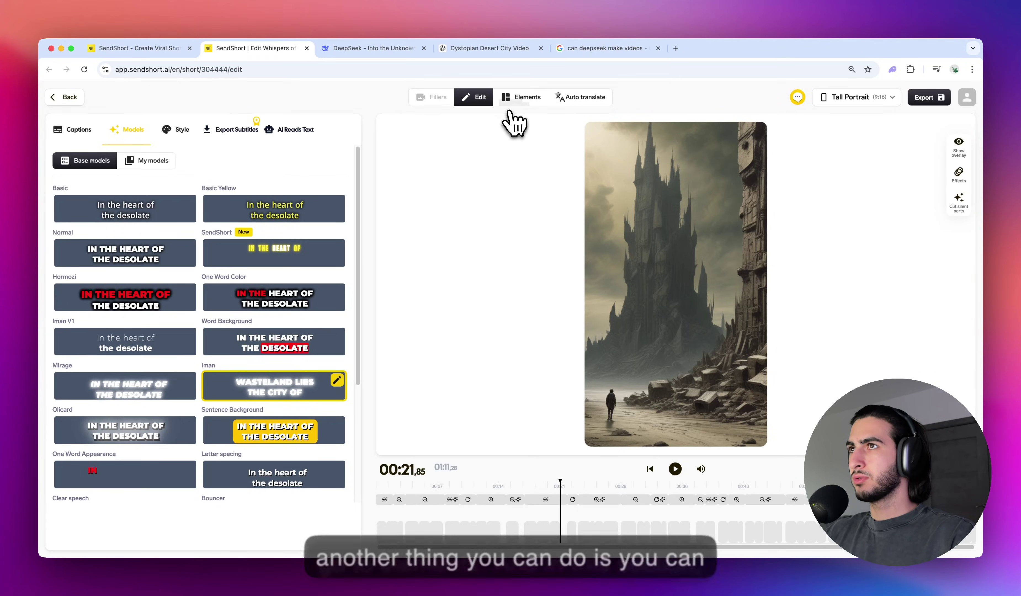
- Show the five AI-generated dystopian images, then play and pause the preview on the cave scene
left_click(514, 102)
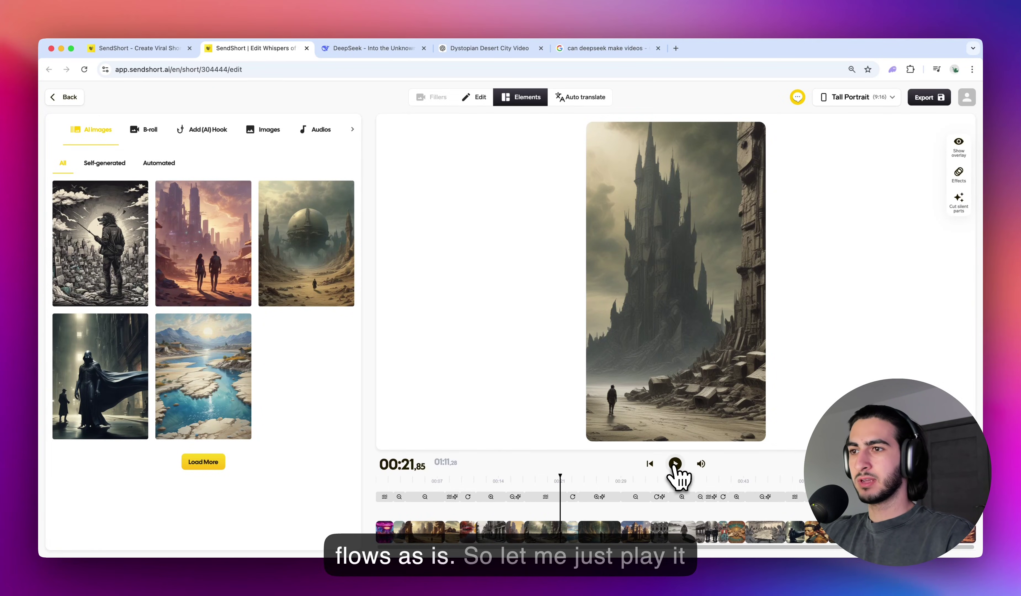
left_click(675, 464)
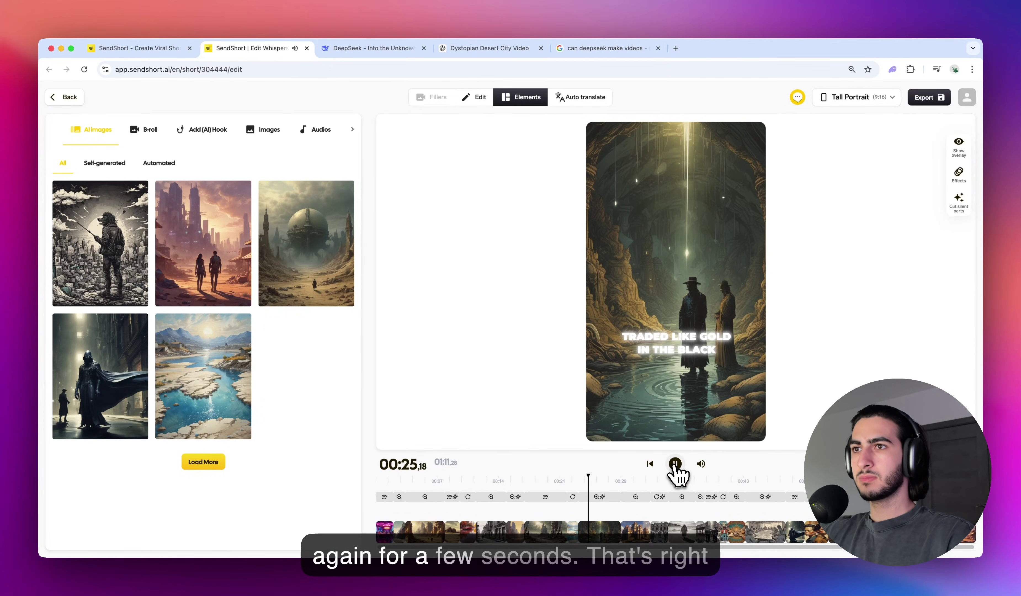
left_click(675, 464)
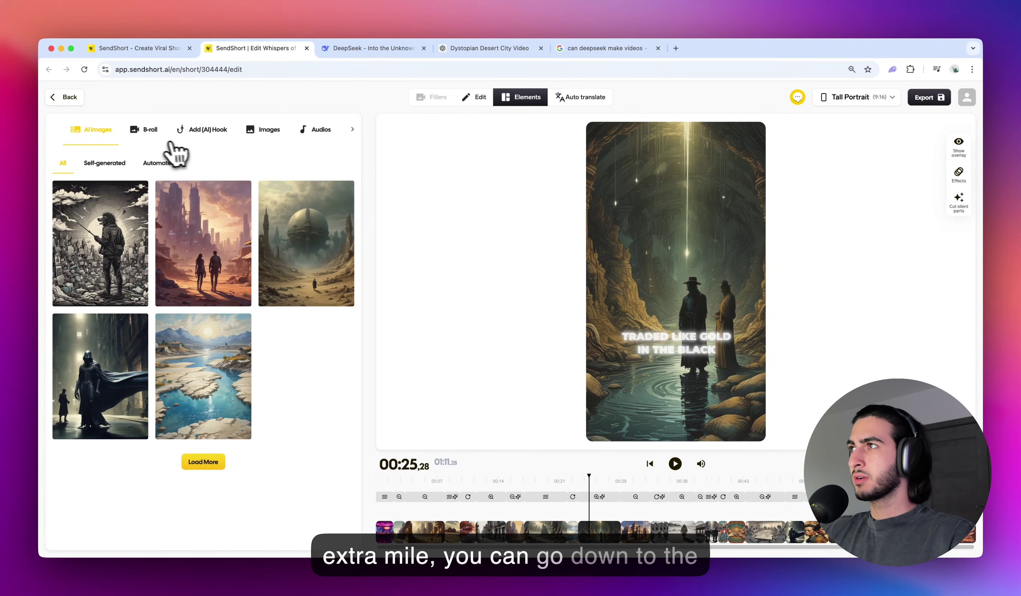
- Run Auto B-Roll for the script lines and review the clips between 00:14 and 00:44
left_click(144, 136)
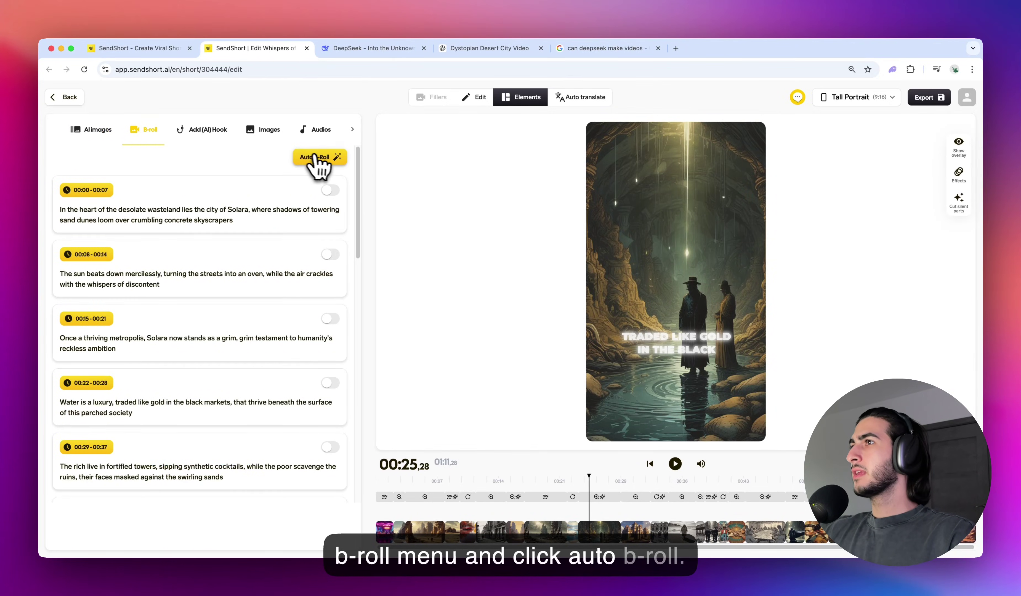
left_click(324, 163)
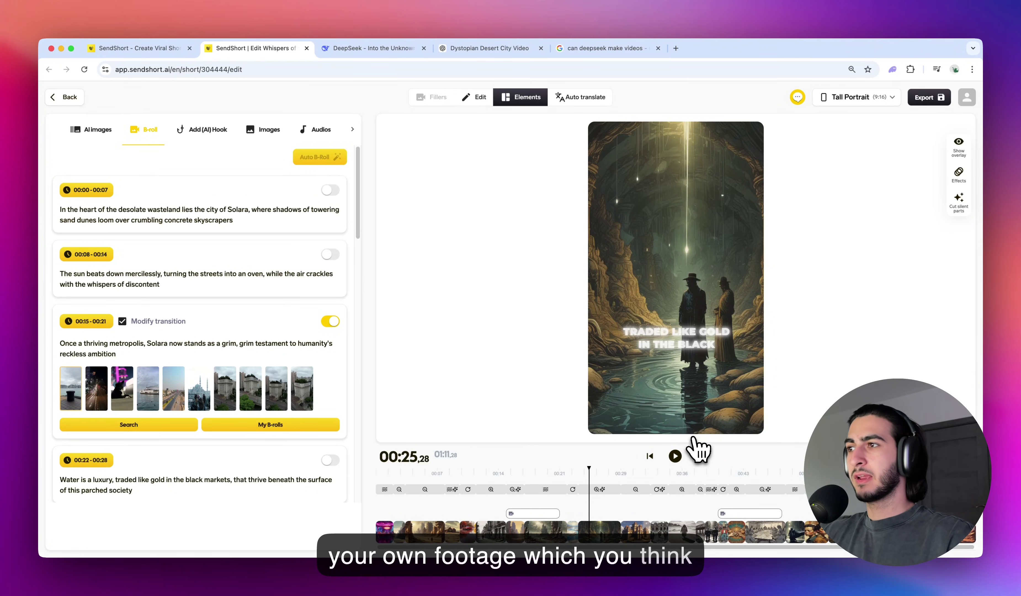
left_click(732, 472)
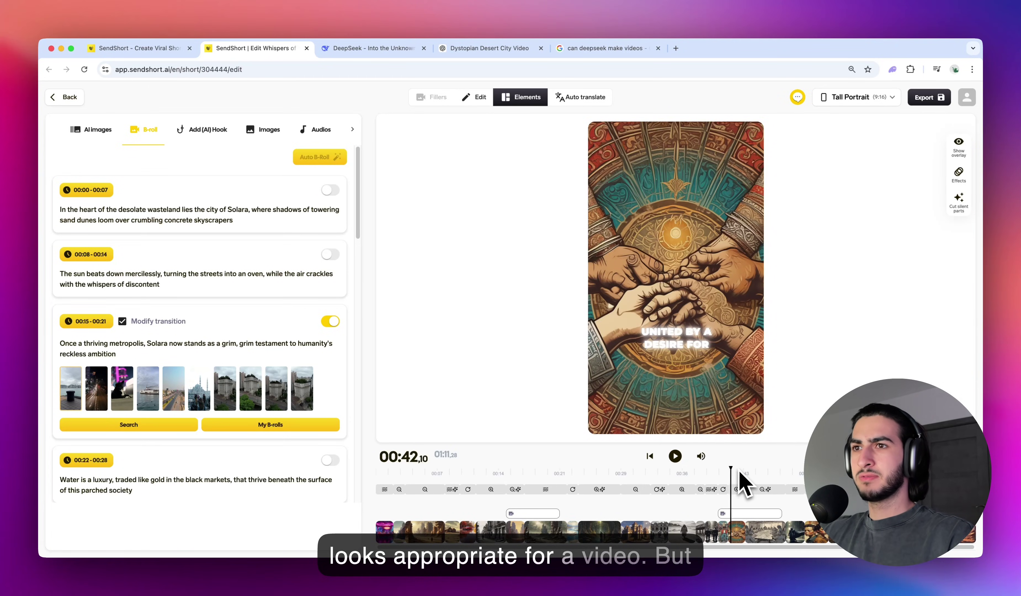
left_click(747, 473)
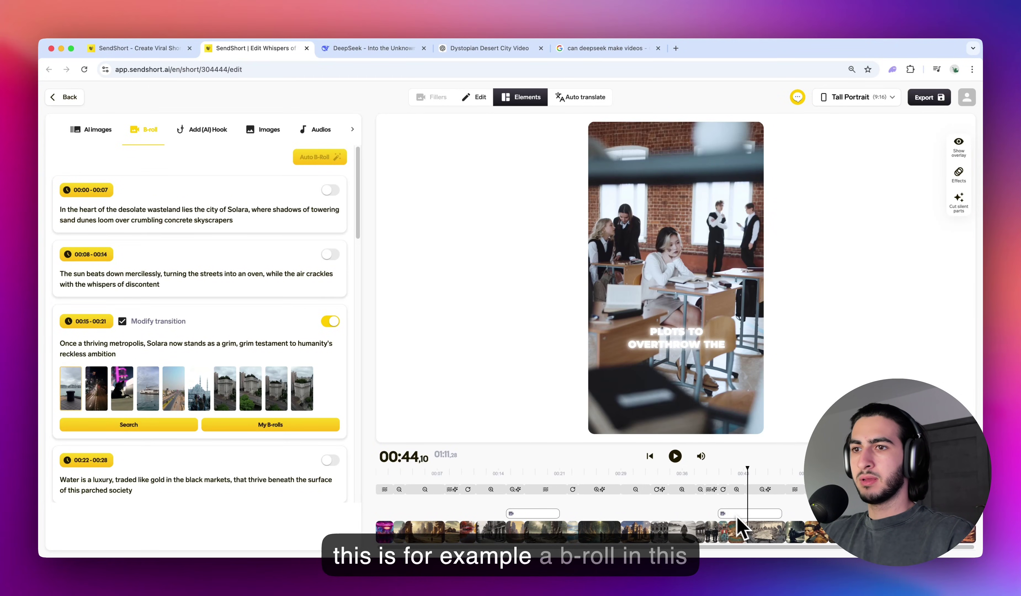
left_click(739, 519)
left_click(707, 477)
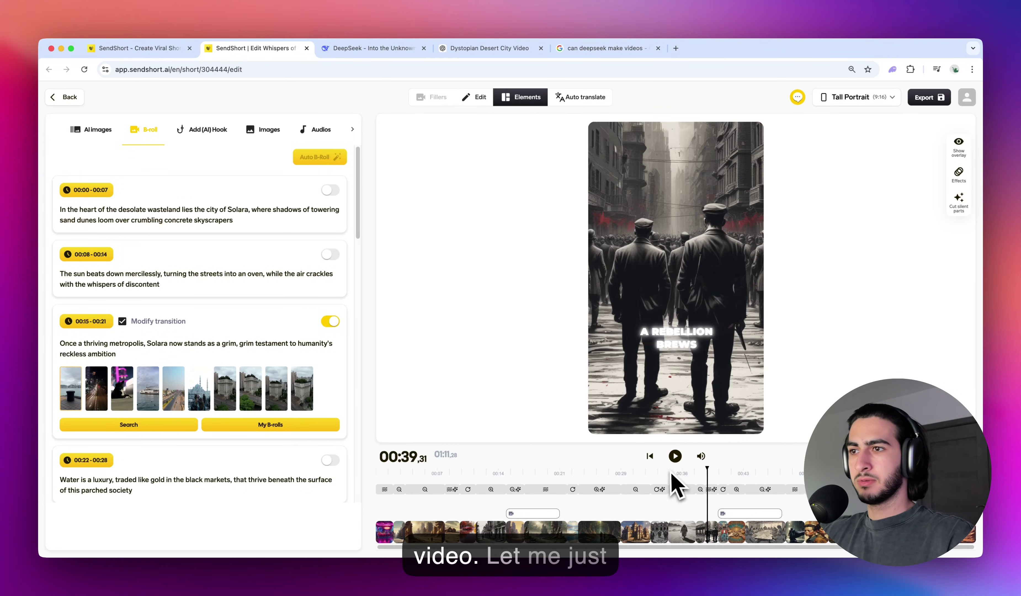
left_click(507, 478)
left_click(676, 457)
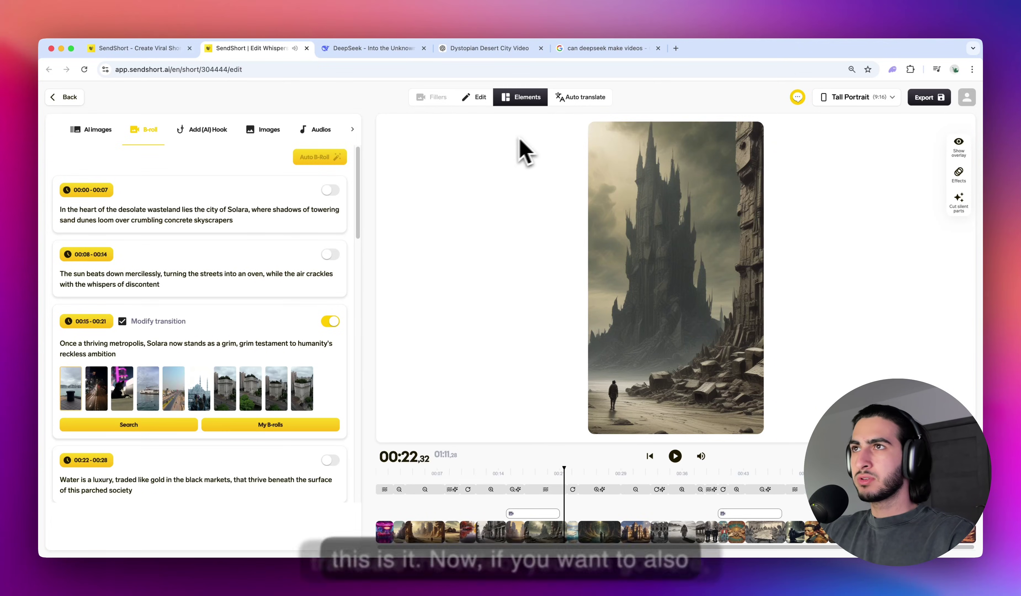
- Open the auto-translate options and scroll through the language list, where only English is enabled
left_click(575, 99)
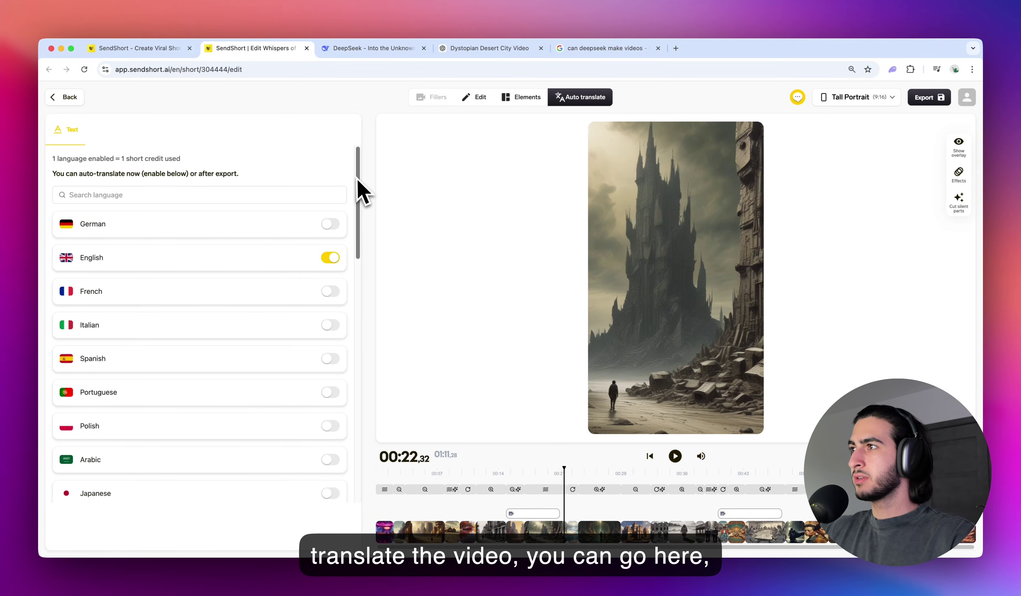
scroll(111, 352, "down", 5)
scroll(111, 352, "down", 3)
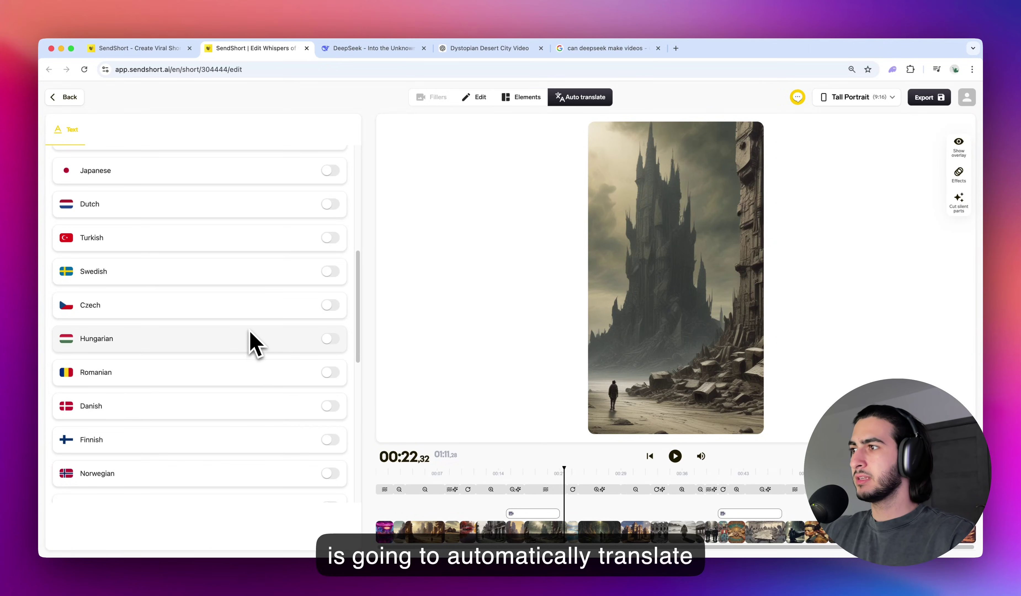
scroll(250, 334, "down", 2)
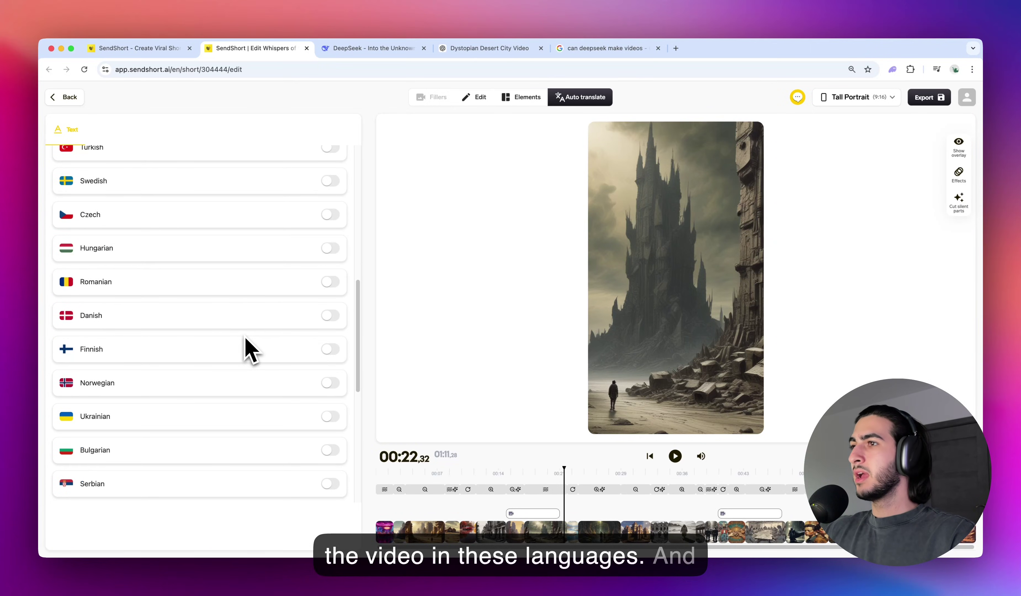
- Try the Square 1:1 format, preview at 00:07, then restore Tall Portrait 9:16
left_click(870, 102)
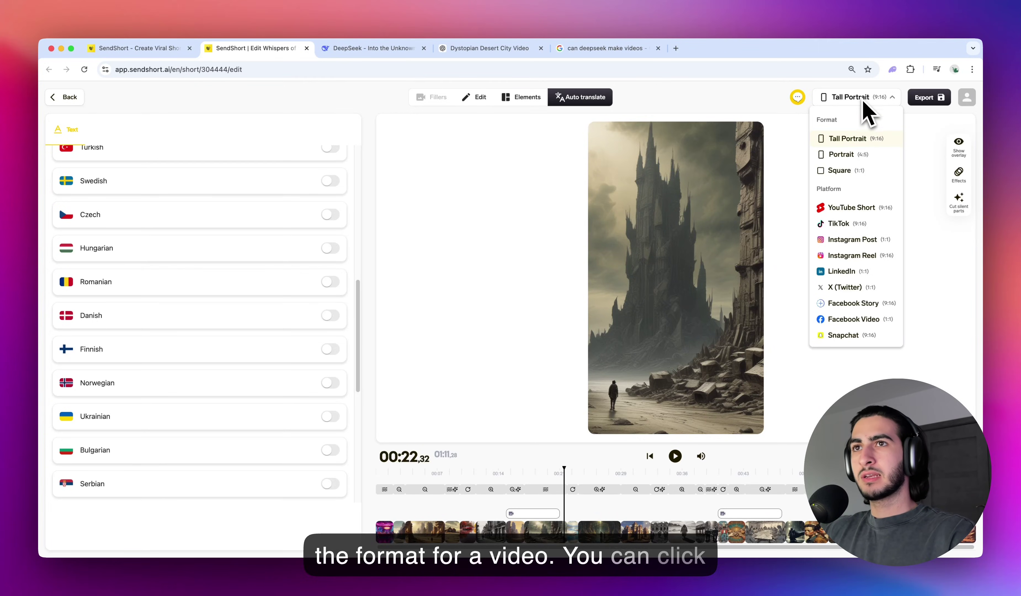
left_click(842, 170)
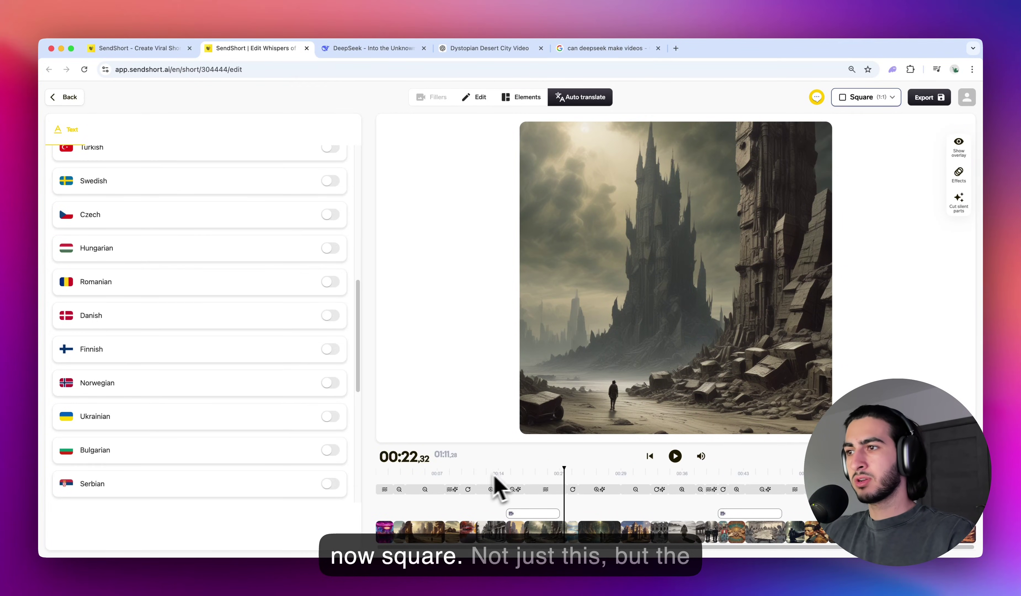
left_click(438, 475)
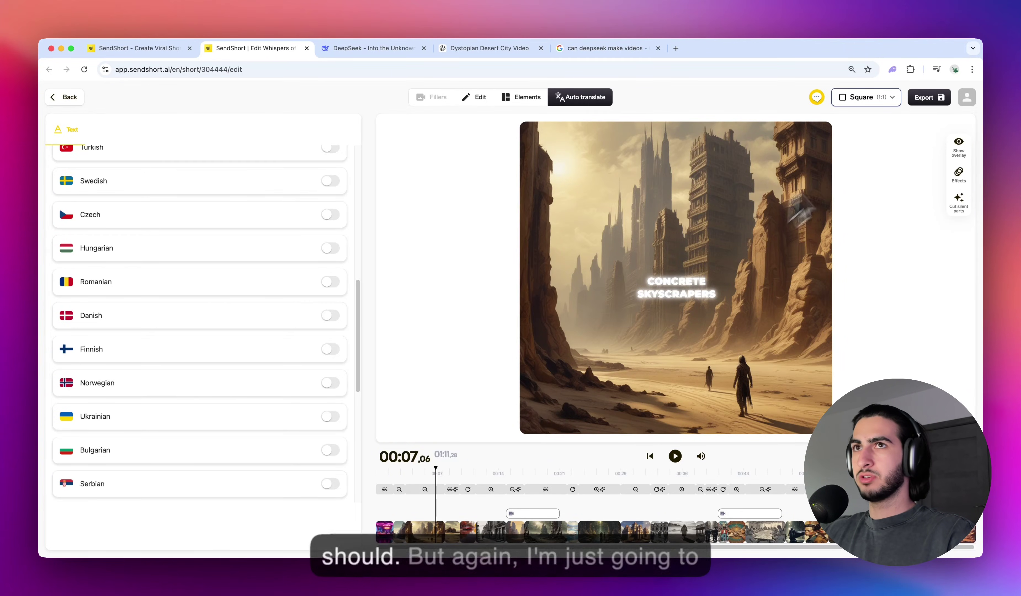
left_click(876, 99)
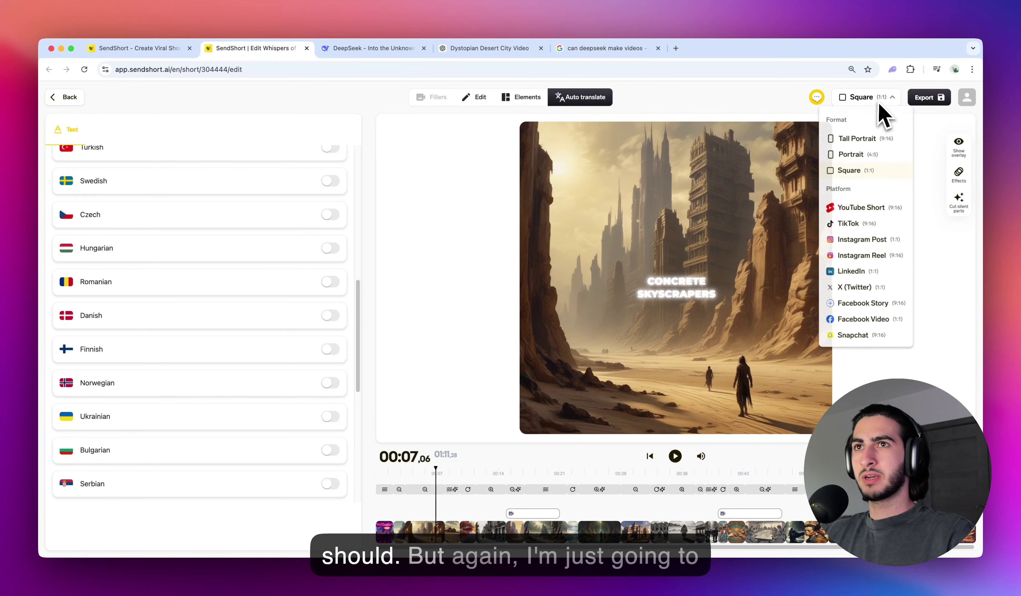
left_click(871, 143)
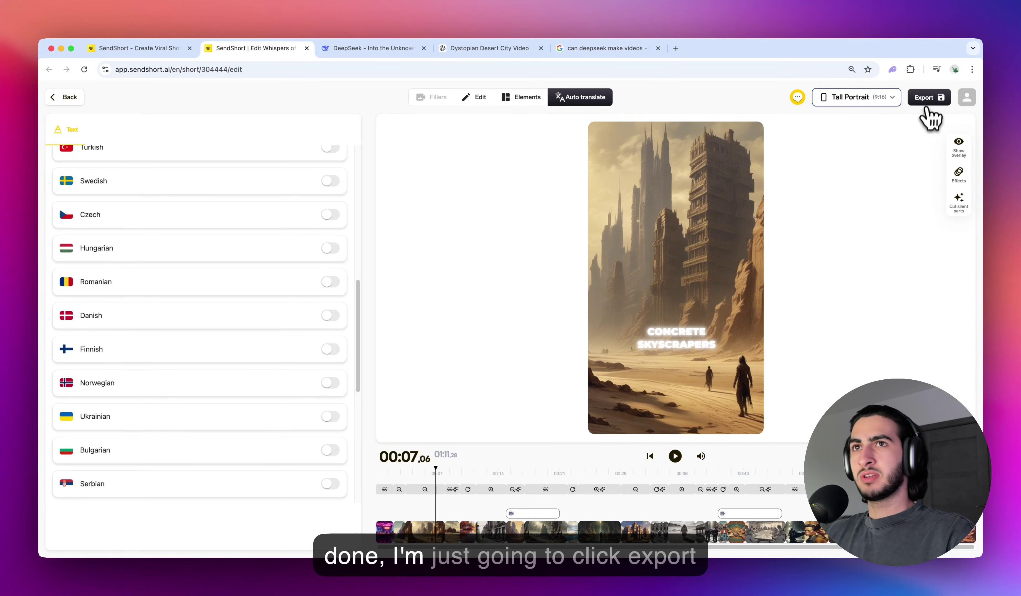
- Export the finished short so it starts processing on the download page
left_click(928, 97)
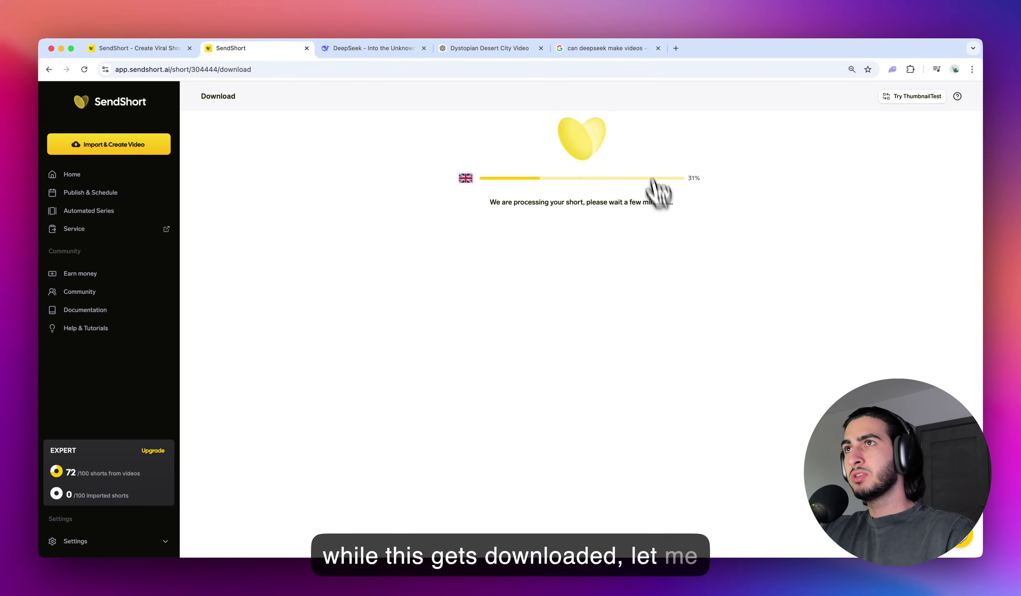
- Bring up the Google results about DeepSeek making videos
left_click(606, 48)
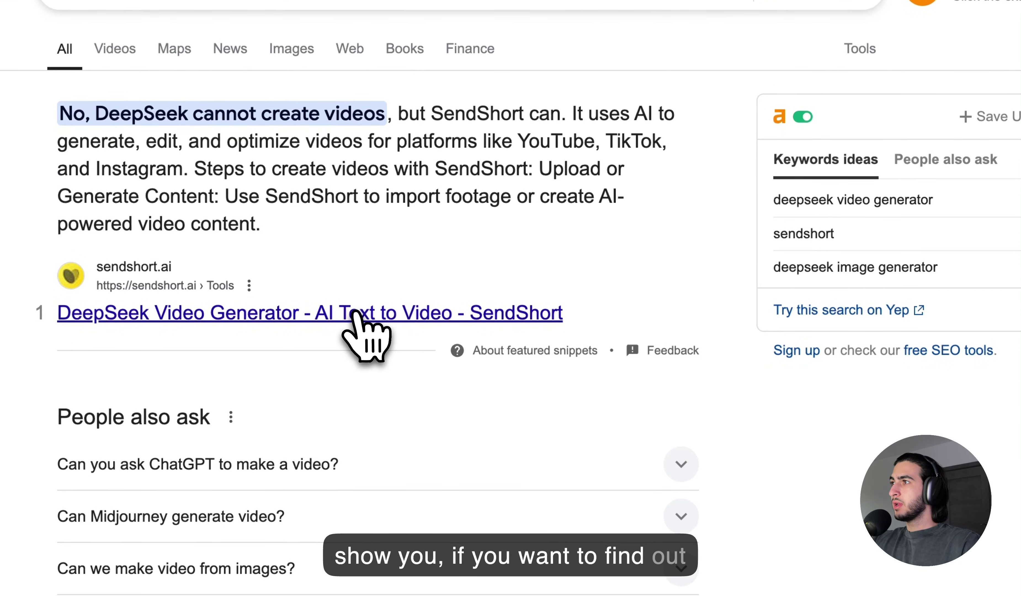
- Open SendShort's 'DeepSeek Video Generator' page from the featured snippet and skim its text-to-video description
left_click(354, 317)
scroll(411, 338, "down", 15)
scroll(634, 369, "up", 5)
scroll(632, 360, "up", 10)
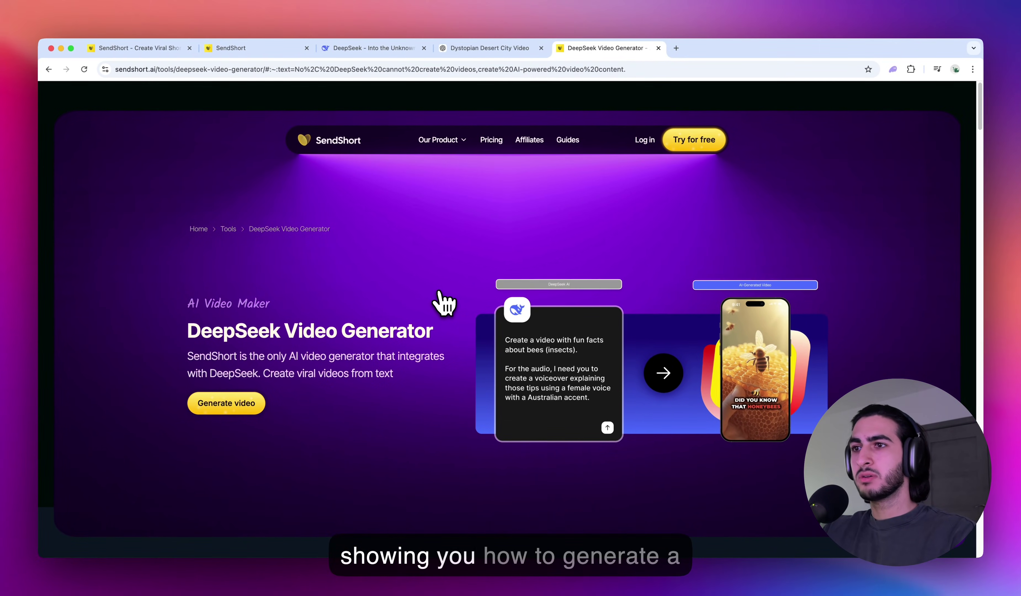